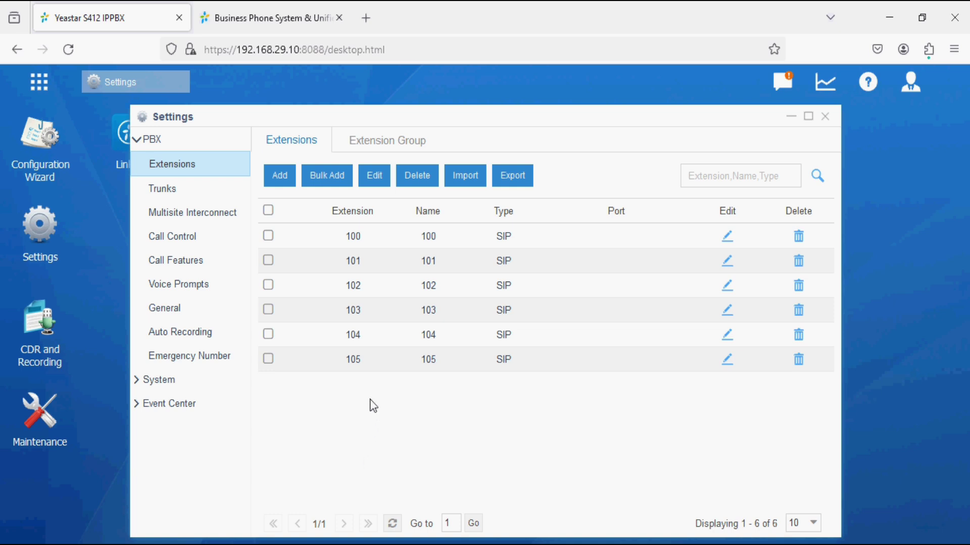
Select extensions 100 through 105 with the extension list's header checkbox.
click(268, 211)
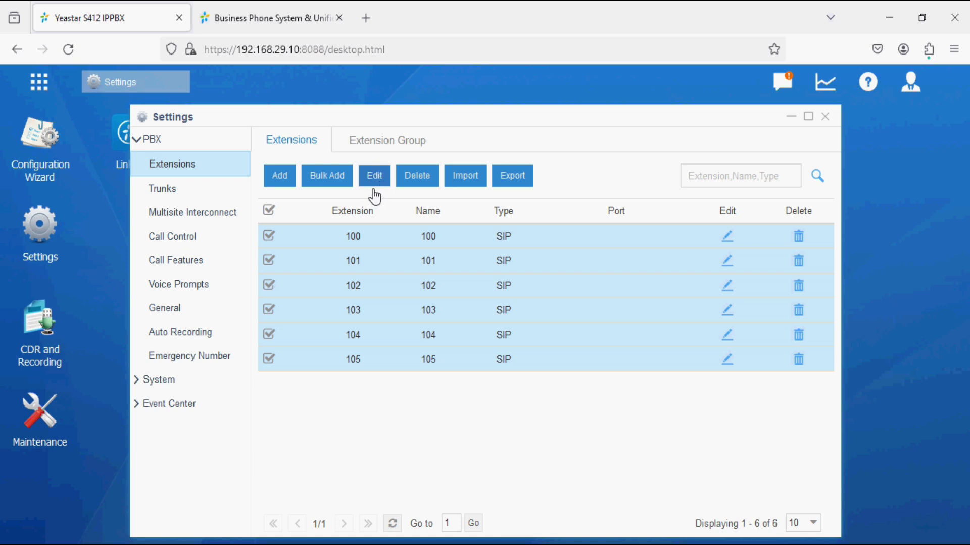
Bulk-edit extensions 100–105 to use one Fixed user password and save it.
click(374, 187)
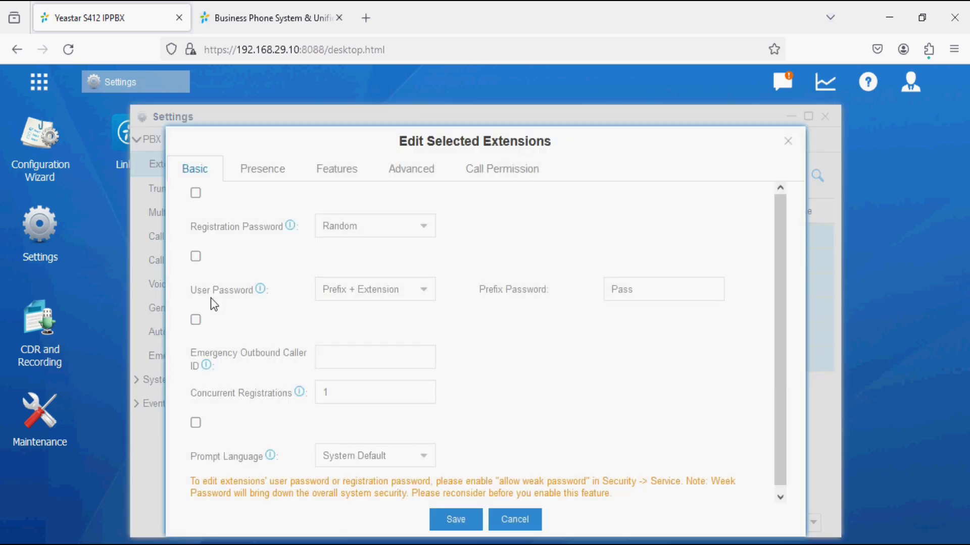
click(196, 257)
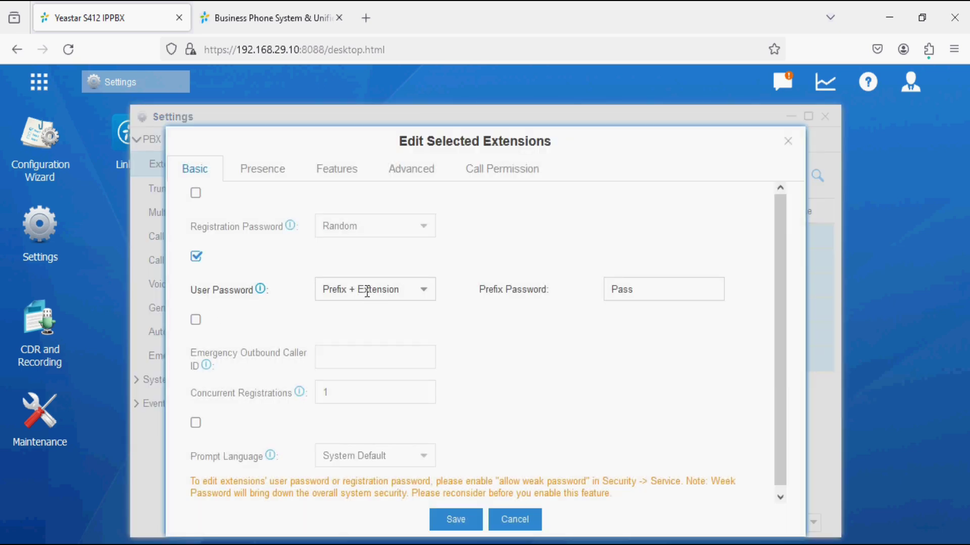
click(367, 290)
click(360, 319)
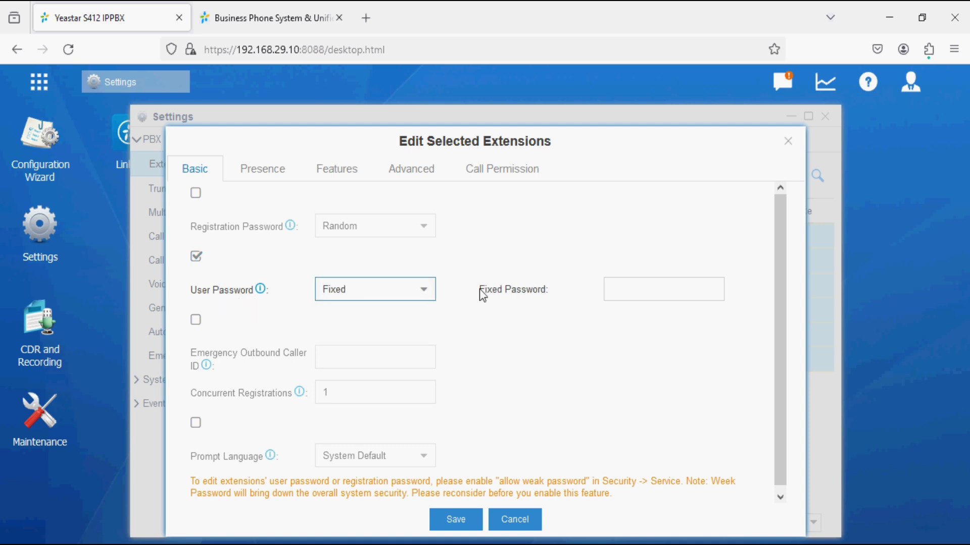
click(632, 285)
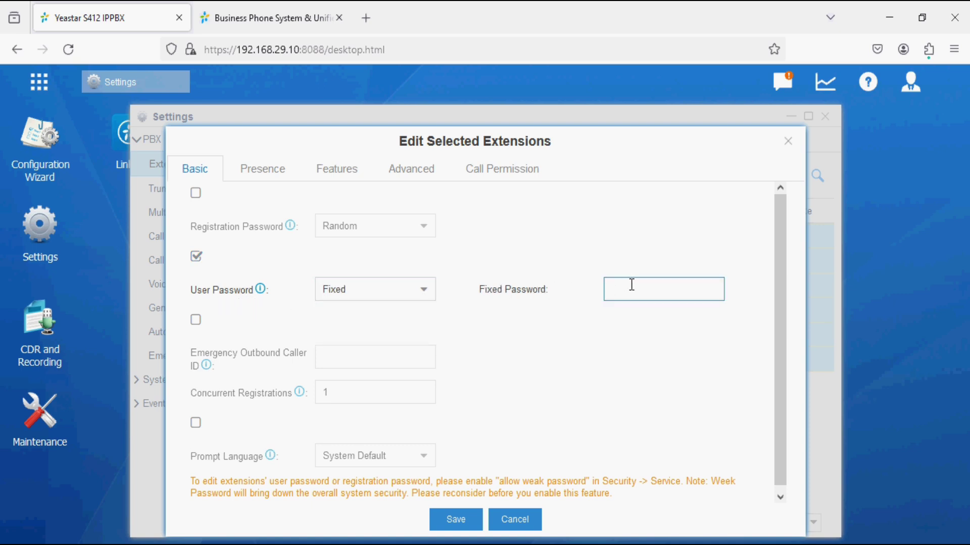
click(452, 519)
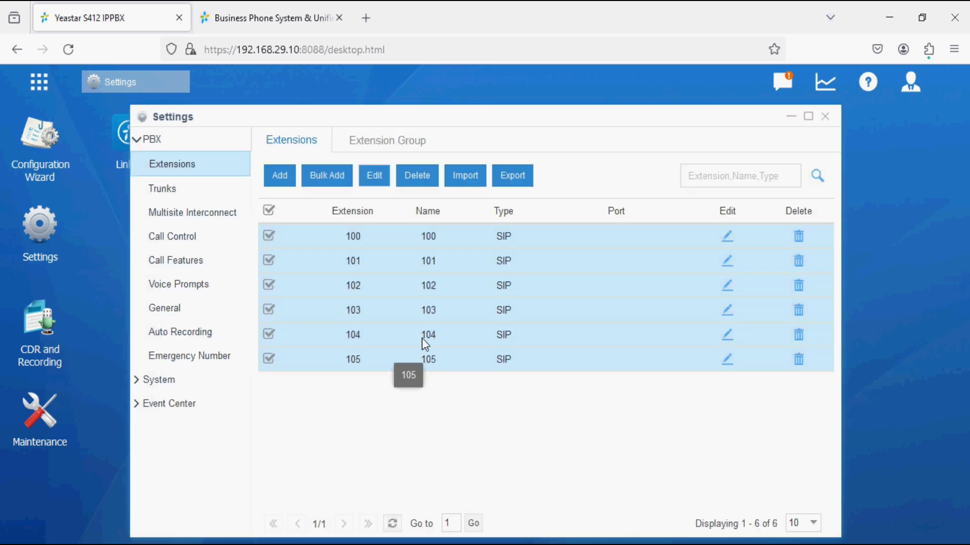
Leave Settings and bring up Linkus Client Settings for the extensions.
click(827, 117)
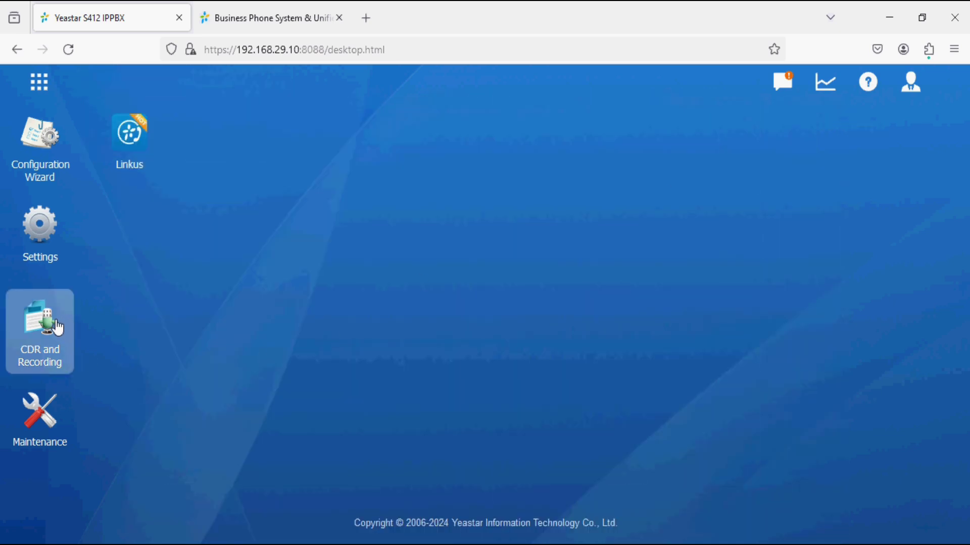
click(126, 159)
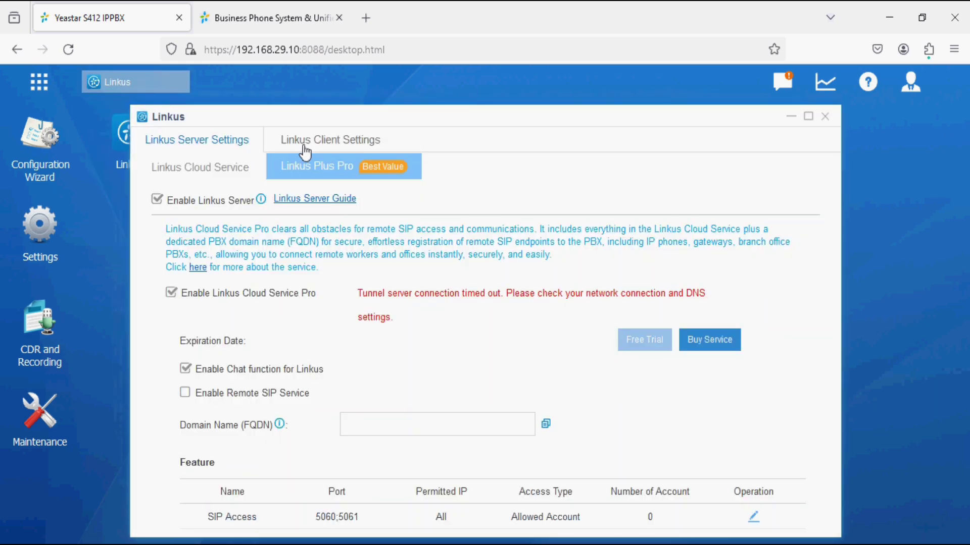
click(313, 144)
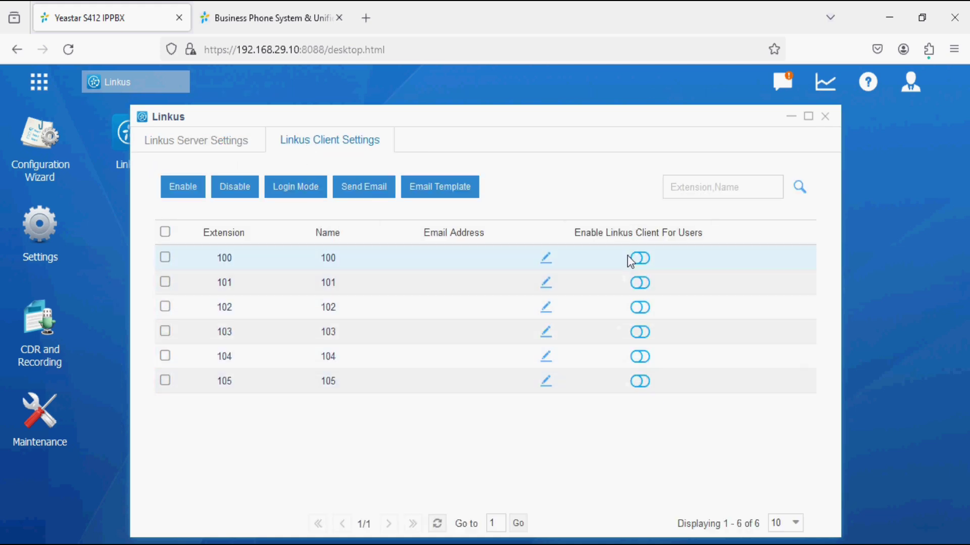
Enable the Linkus client for all six extensions, apply it, and go to the yeastar.com tab.
click(166, 232)
click(172, 186)
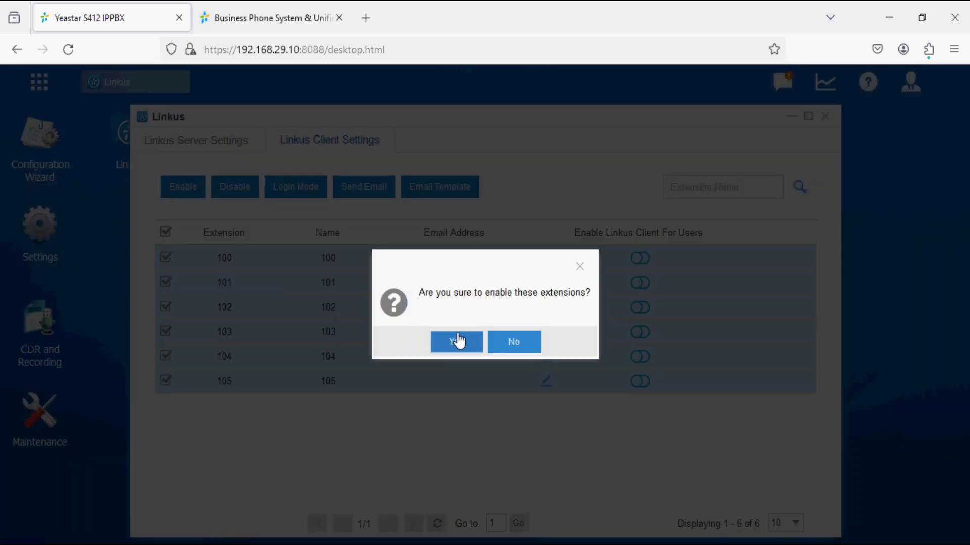
click(456, 335)
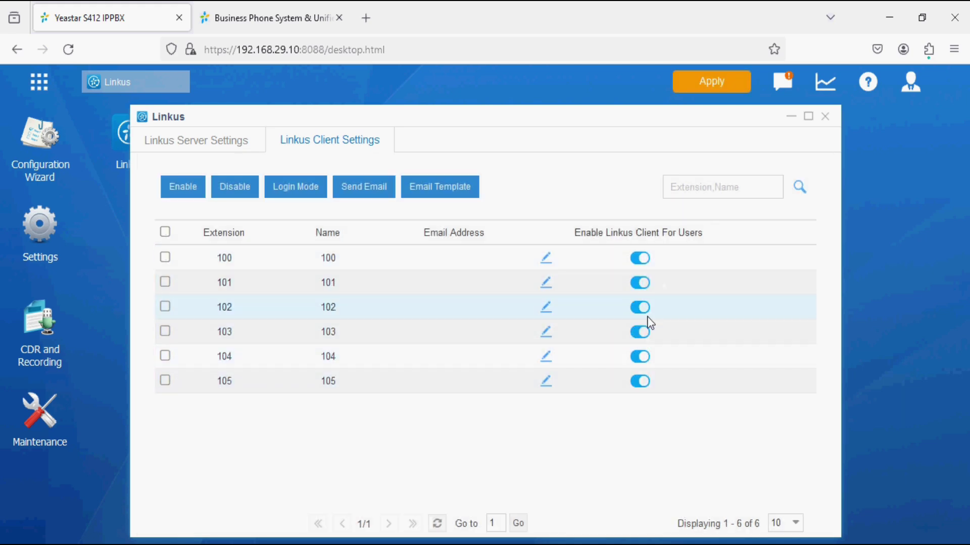
click(713, 84)
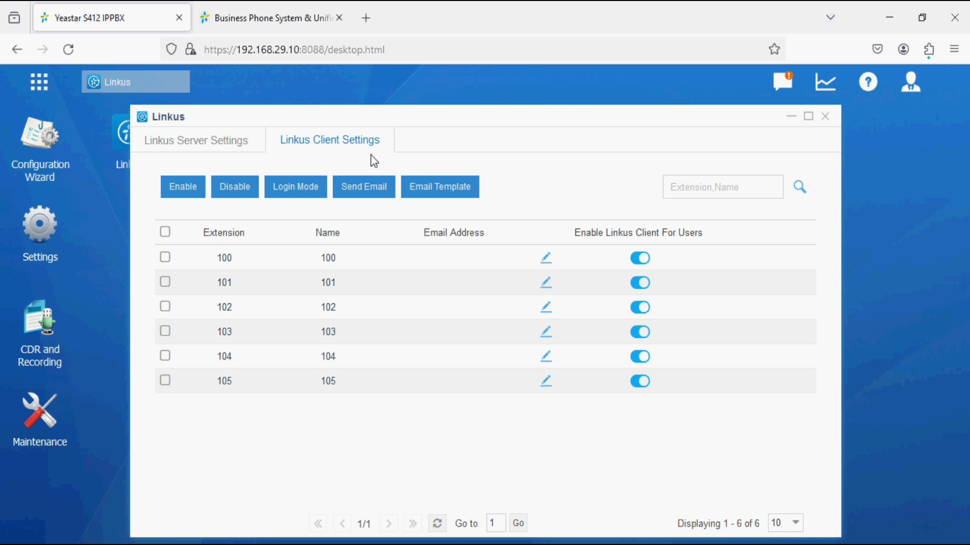
click(284, 14)
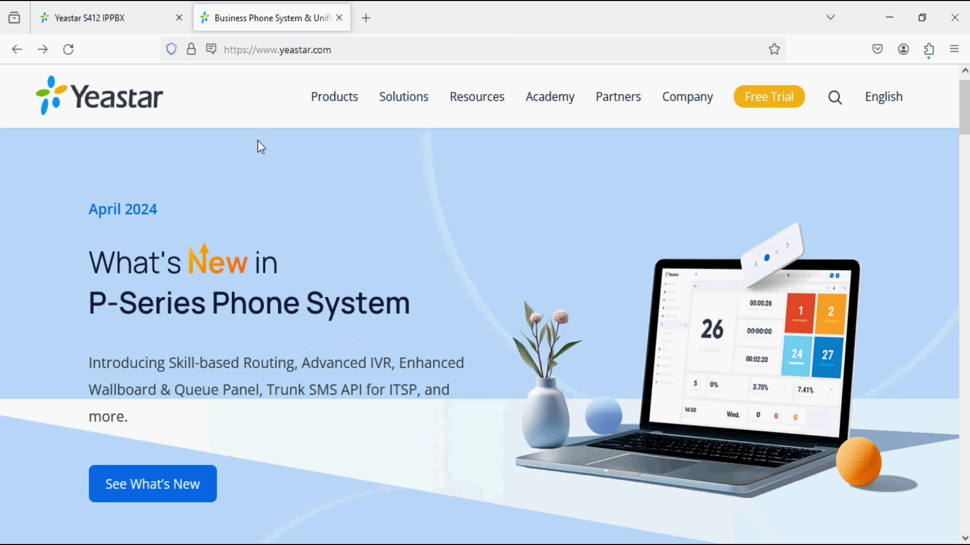
Reload yeastar.com and go to the Linkus UC Clients download page.
key(F5)
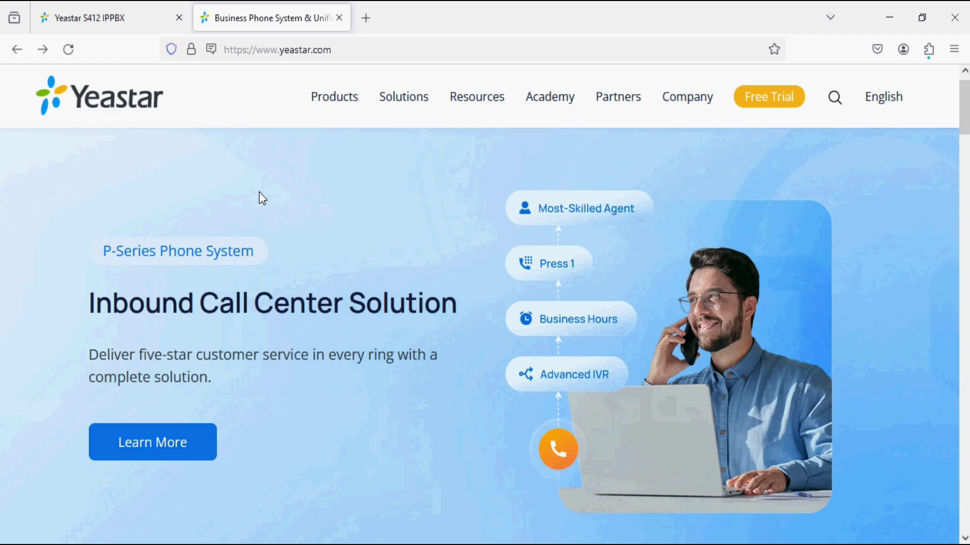
mouse_move(321, 100)
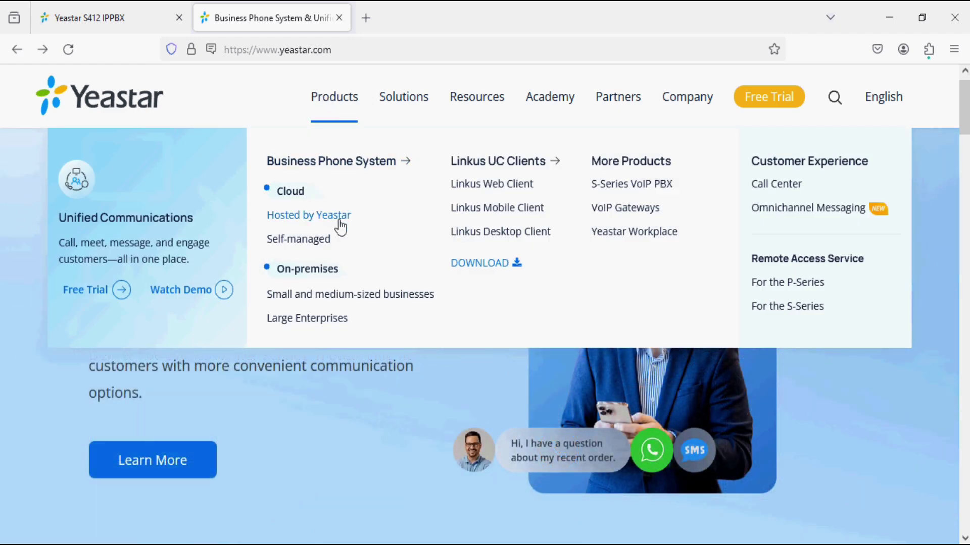
click(465, 268)
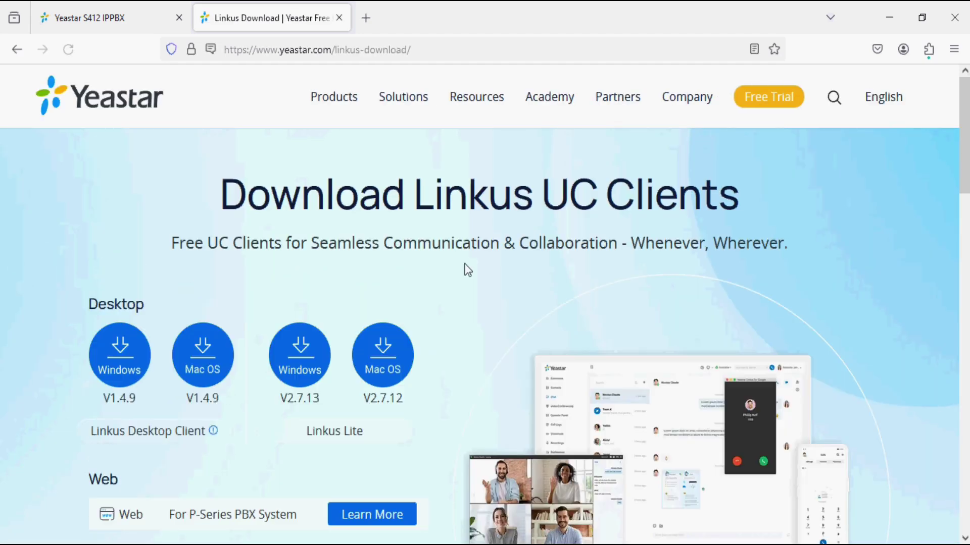
scroll(467, 268, down, 1)
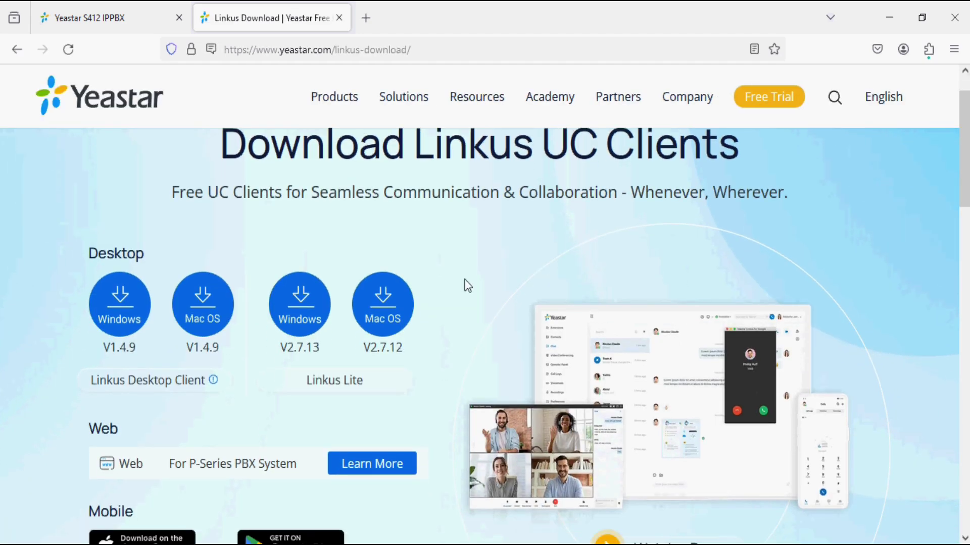
scroll(466, 283, down, 1)
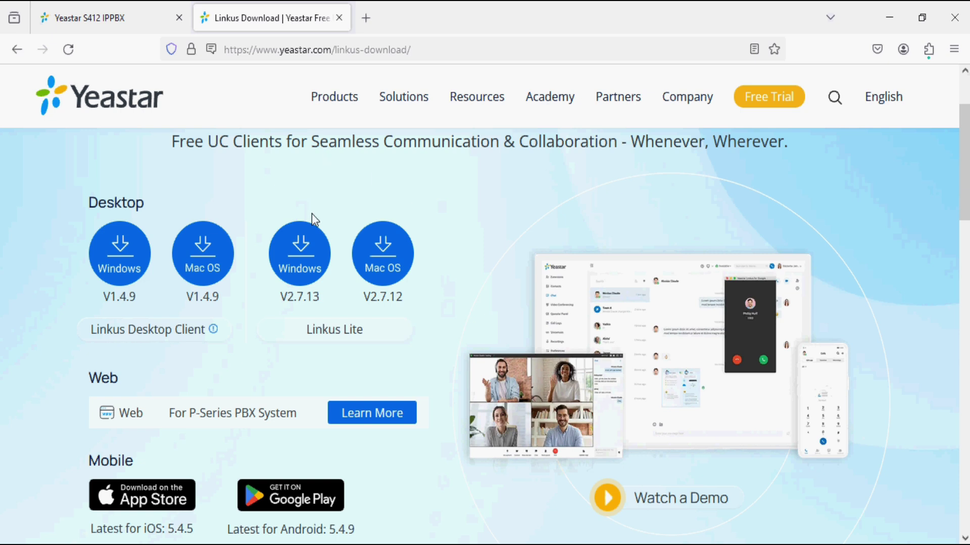
Start the Linkus Lite V2.7.13 for Windows download, then cancel it.
click(301, 266)
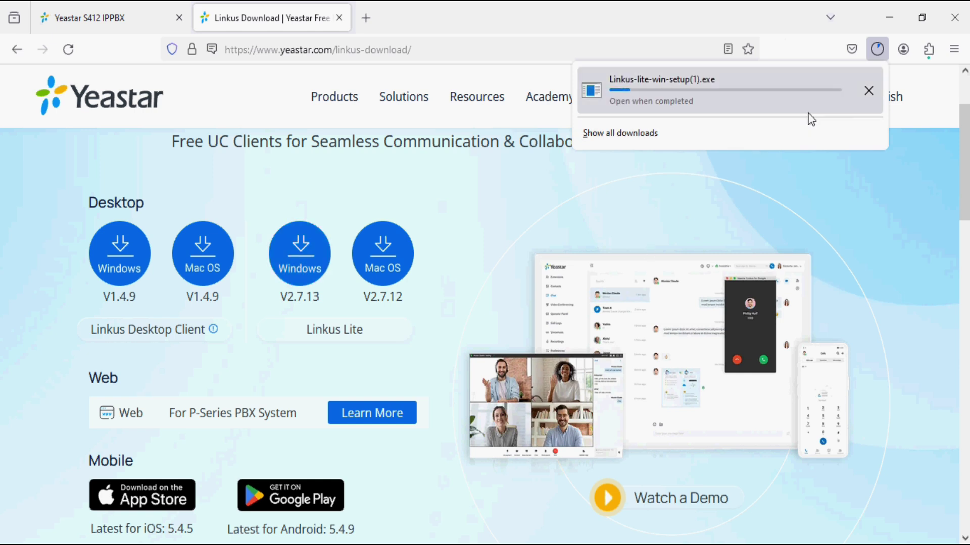
click(869, 92)
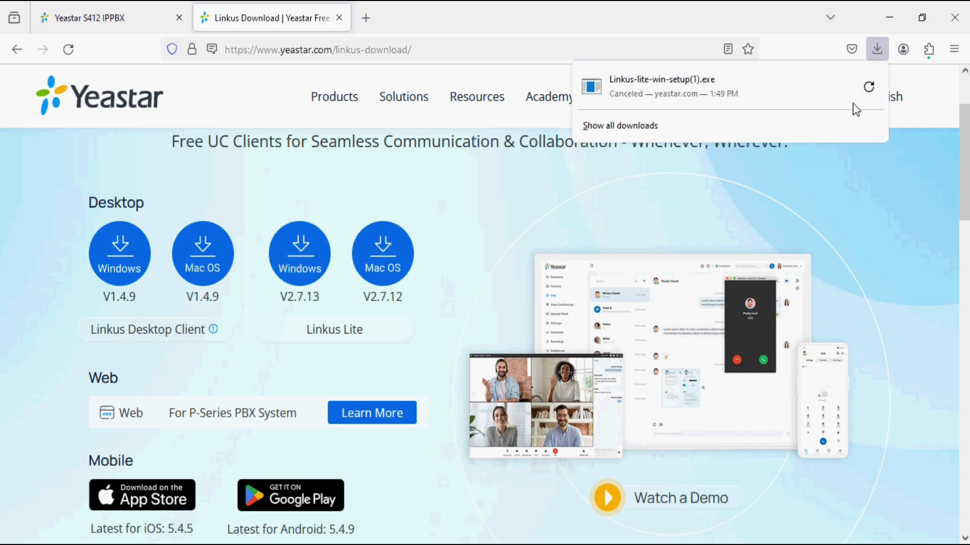
click(776, 187)
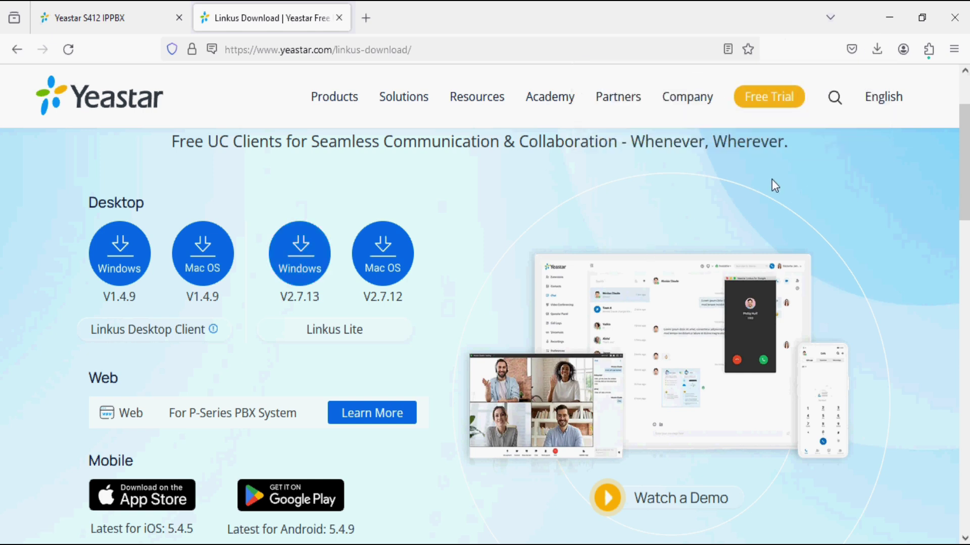
Launch the Linkus Lite app from the app launcher.
key(super)
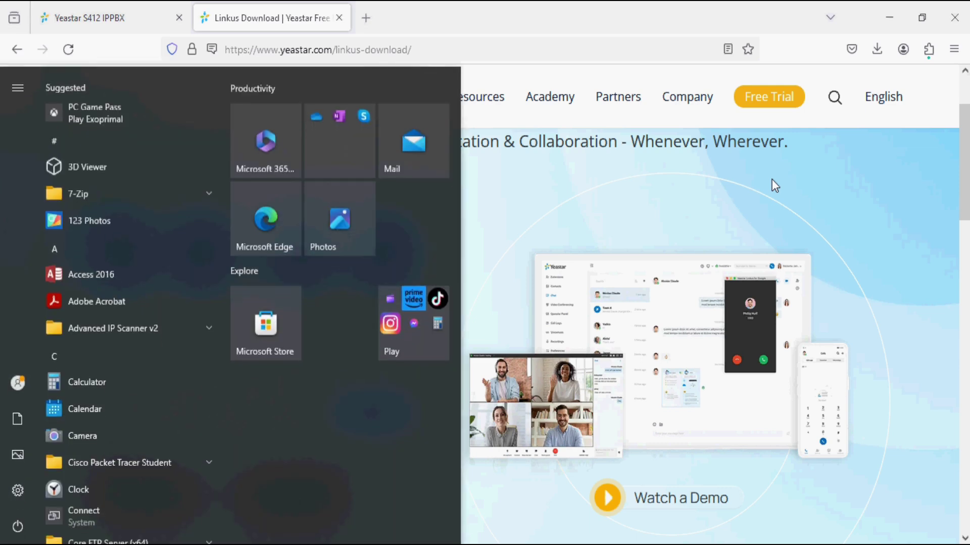
text(lin)
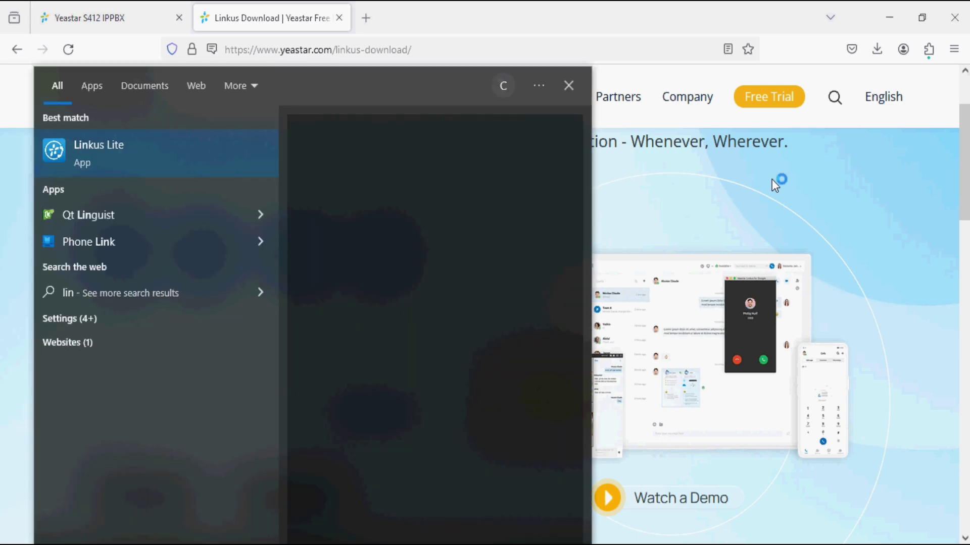
key(Return)
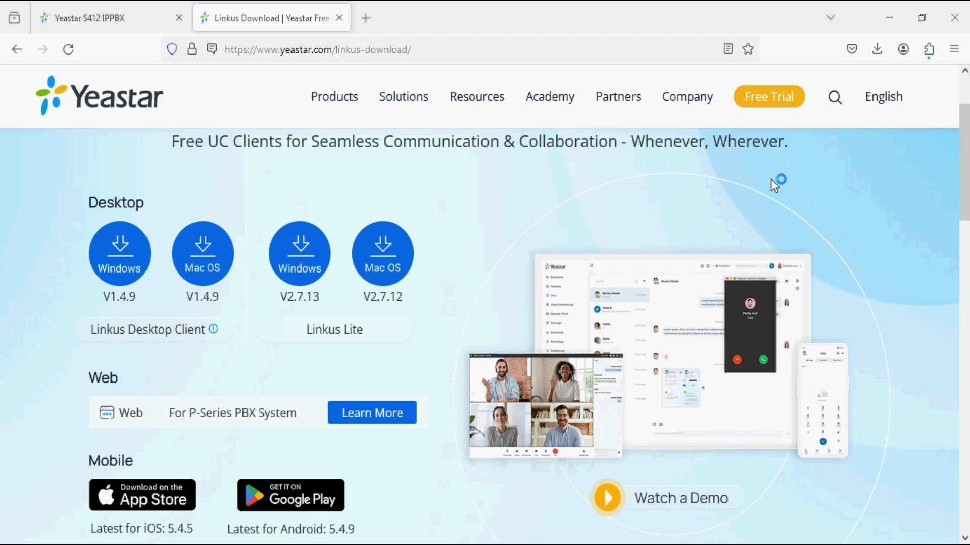
Replace the login username 1000 with 100 and enter the extension's password.
click(454, 228)
drag(438, 227, 392, 227)
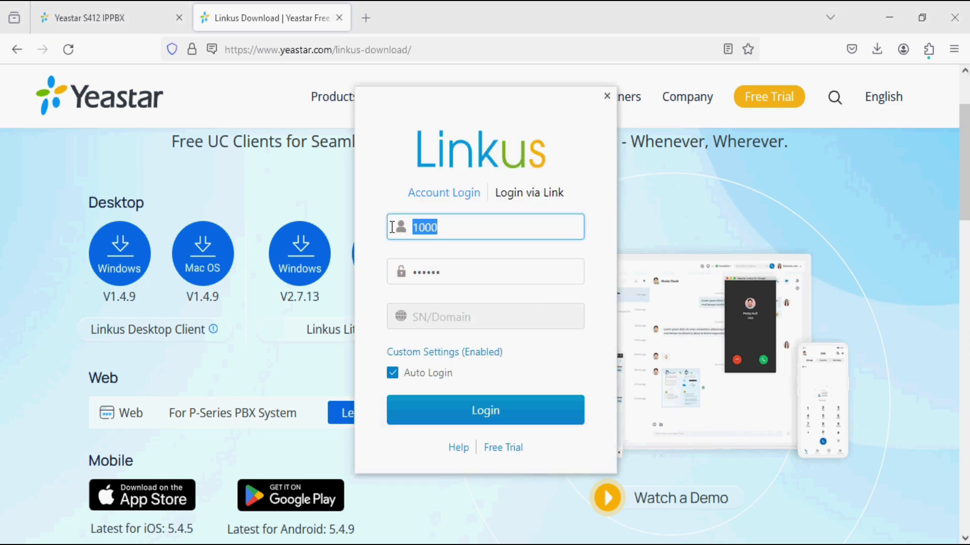
key(BackSpace)
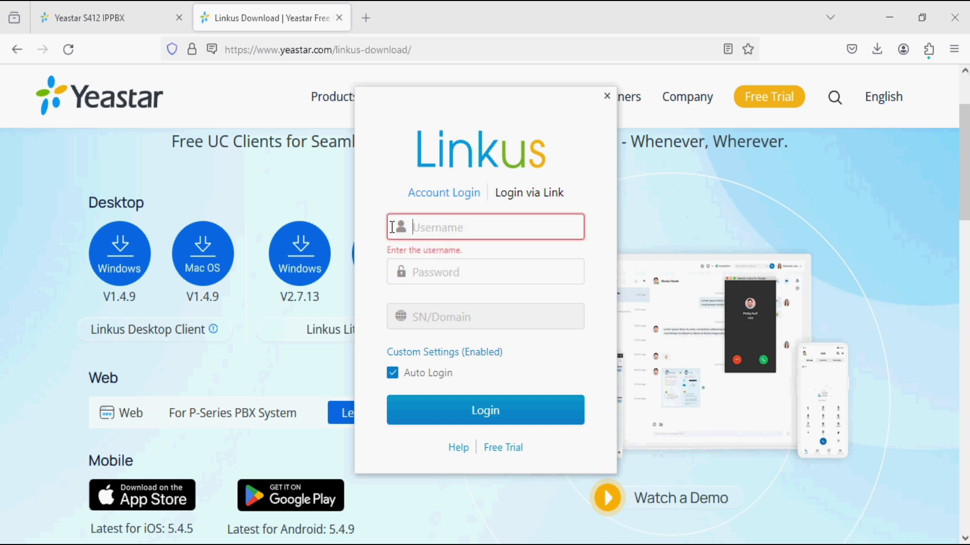
text(100)
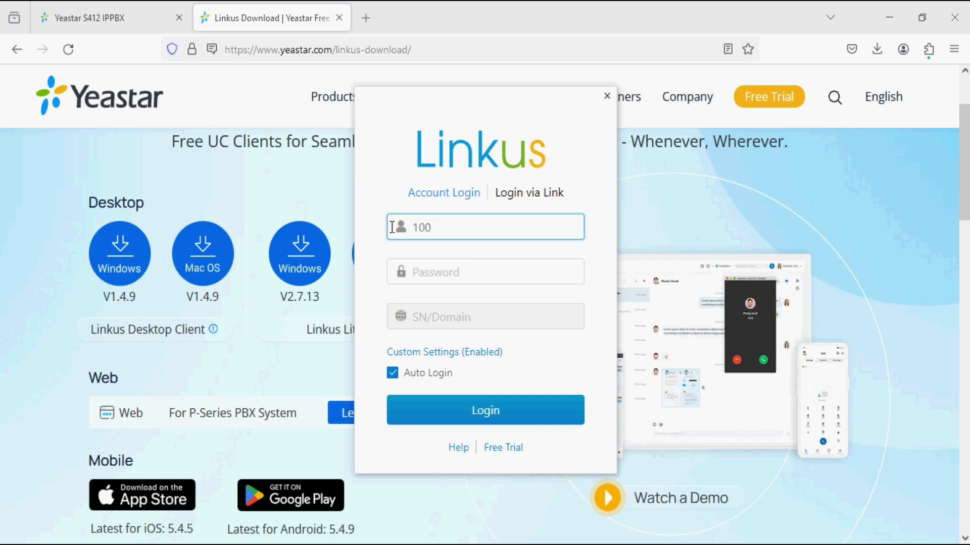
key(Tab)
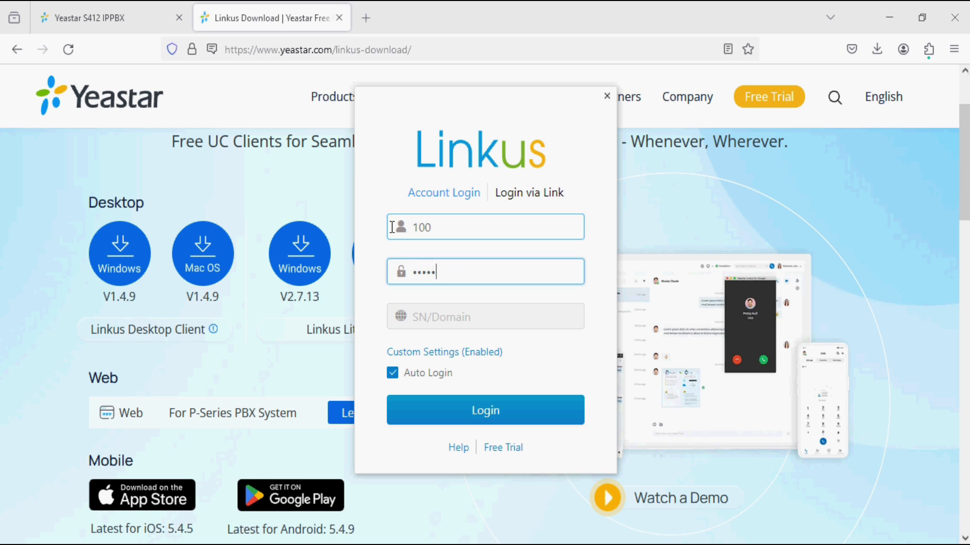
Set the custom server address to 192.168.29.10 with port 8111 and save.
click(429, 354)
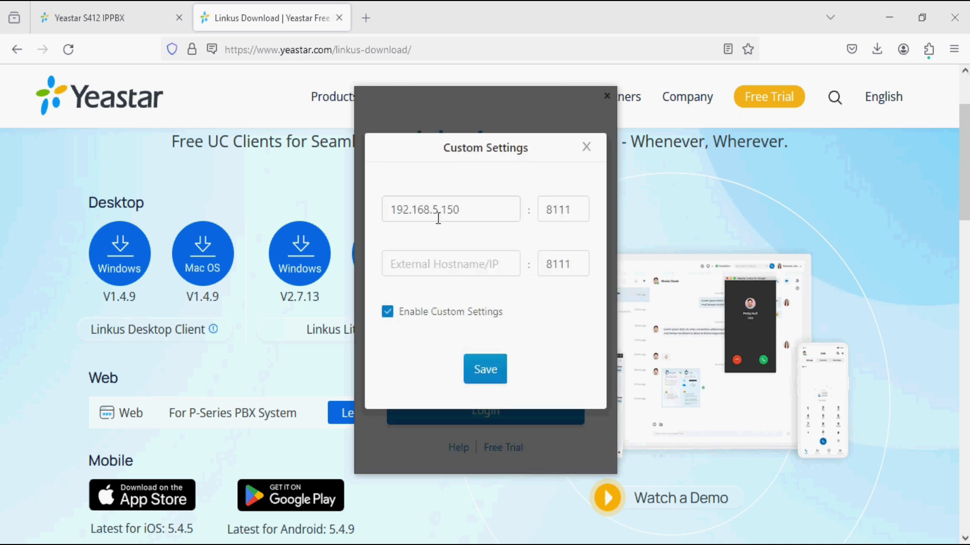
click(449, 210)
drag(433, 210, 469, 208)
click(134, 21)
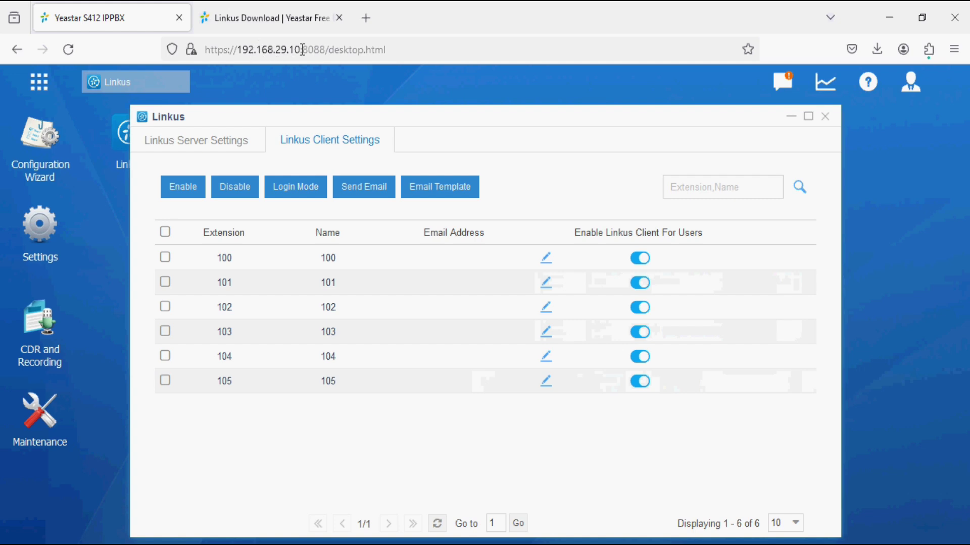
key(alt+Tab)
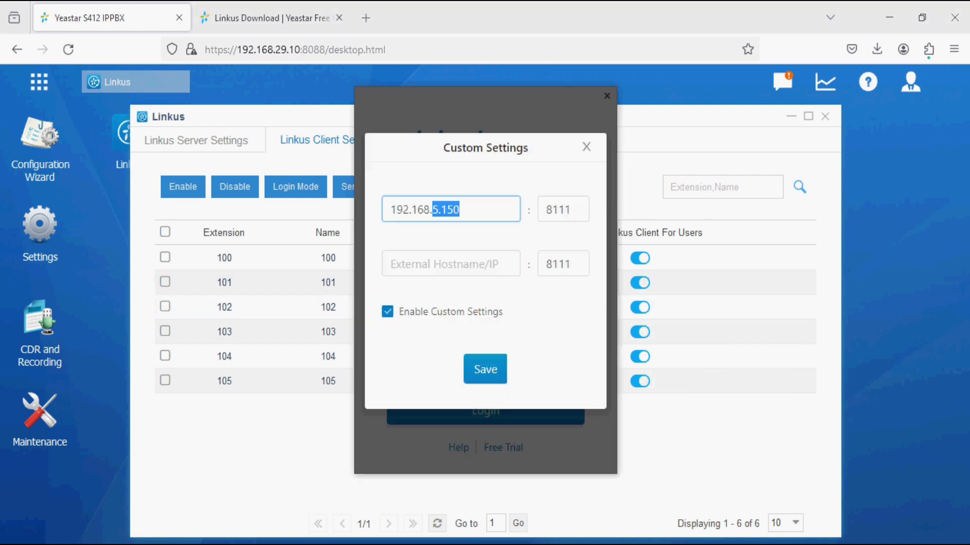
text(29.)
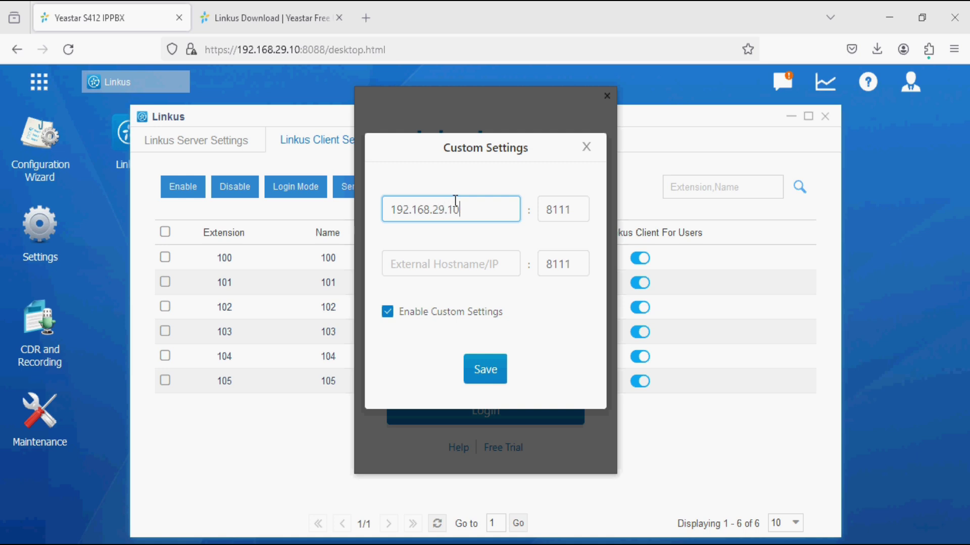
drag(572, 209, 544, 209)
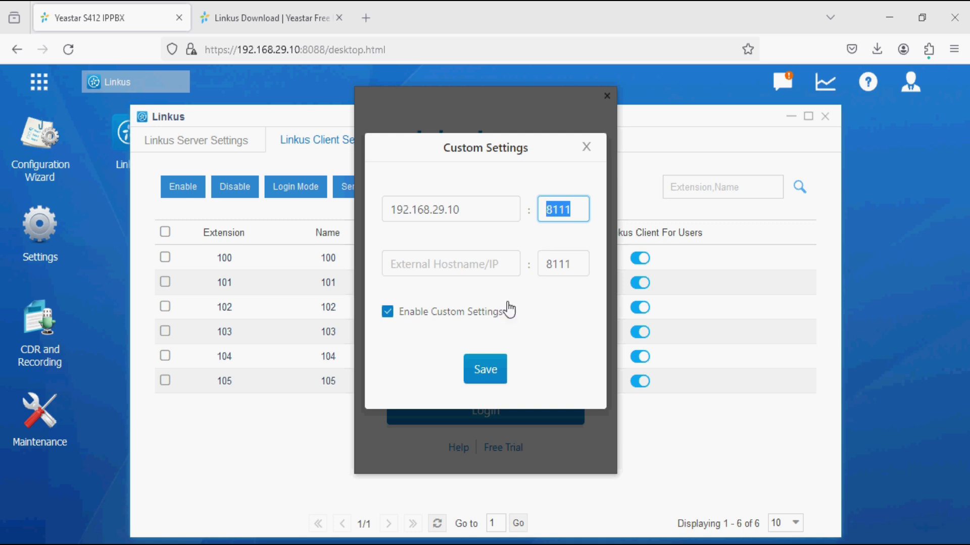
click(490, 378)
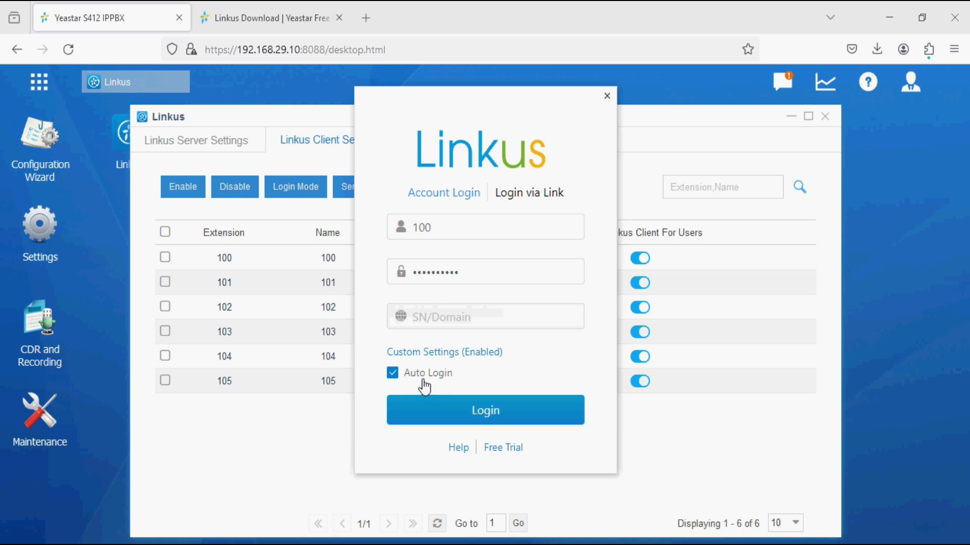
Turn off Auto Login, keep custom server settings enabled, and sign in as extension 100.
click(393, 373)
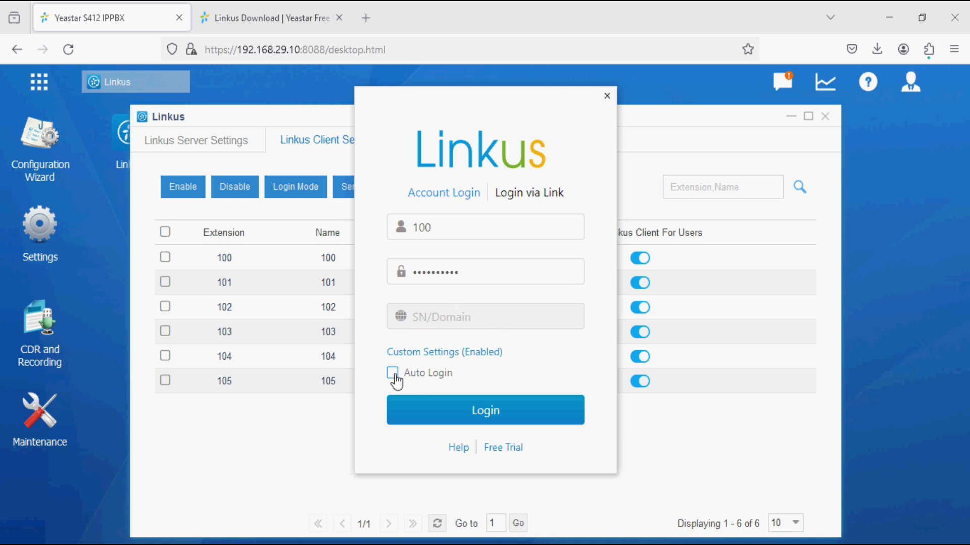
click(422, 358)
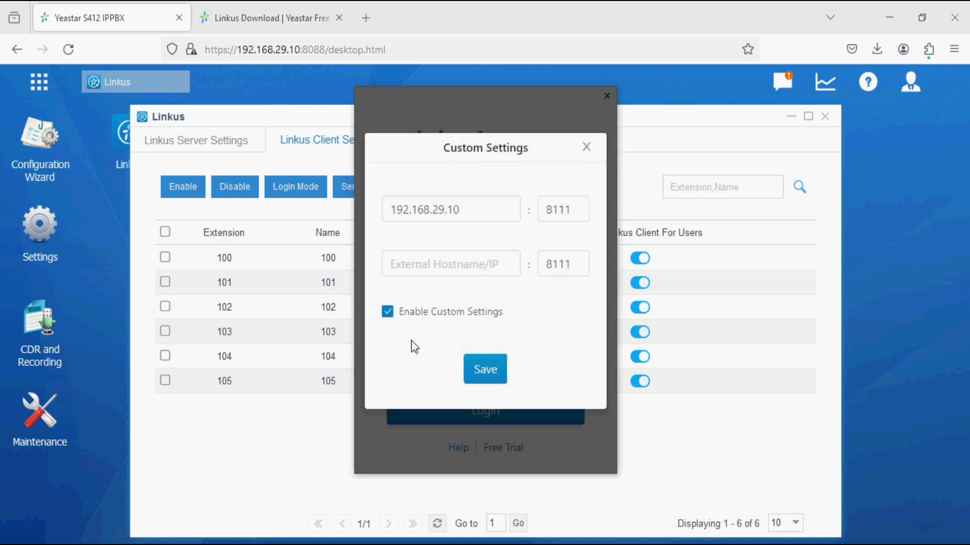
click(387, 313)
click(473, 363)
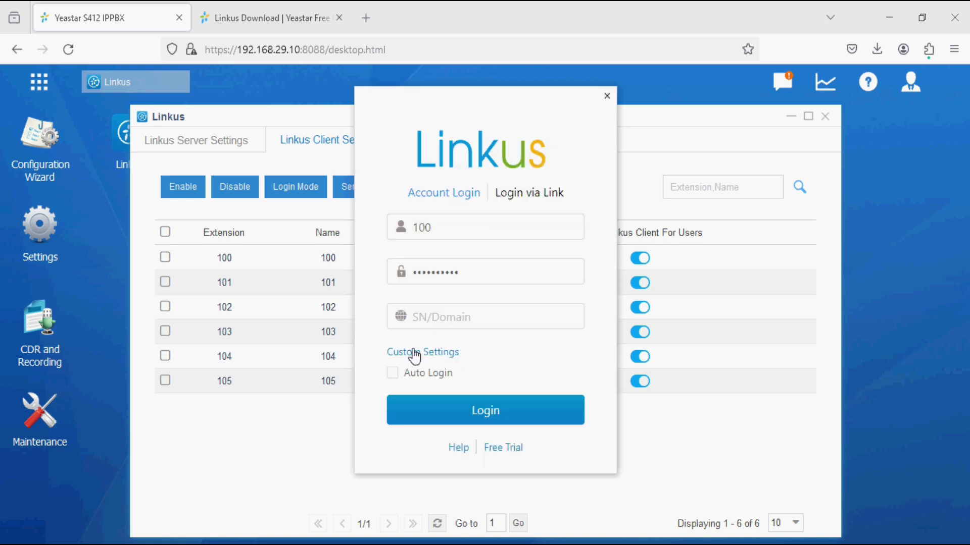
click(440, 314)
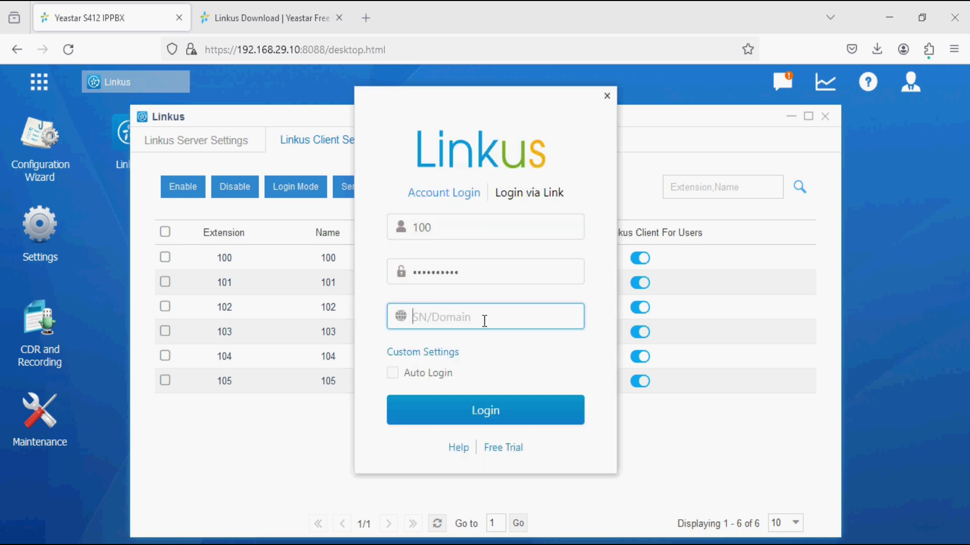
click(403, 352)
click(388, 313)
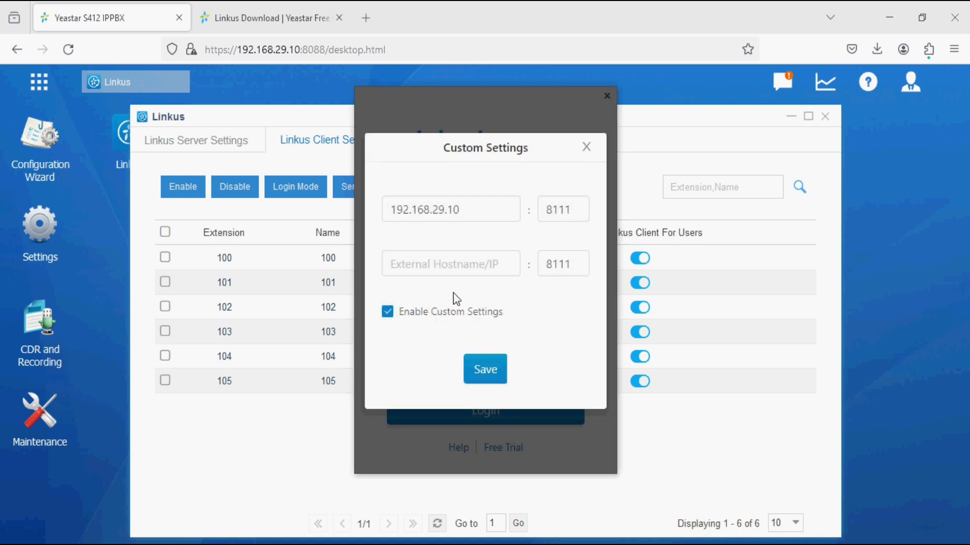
click(487, 372)
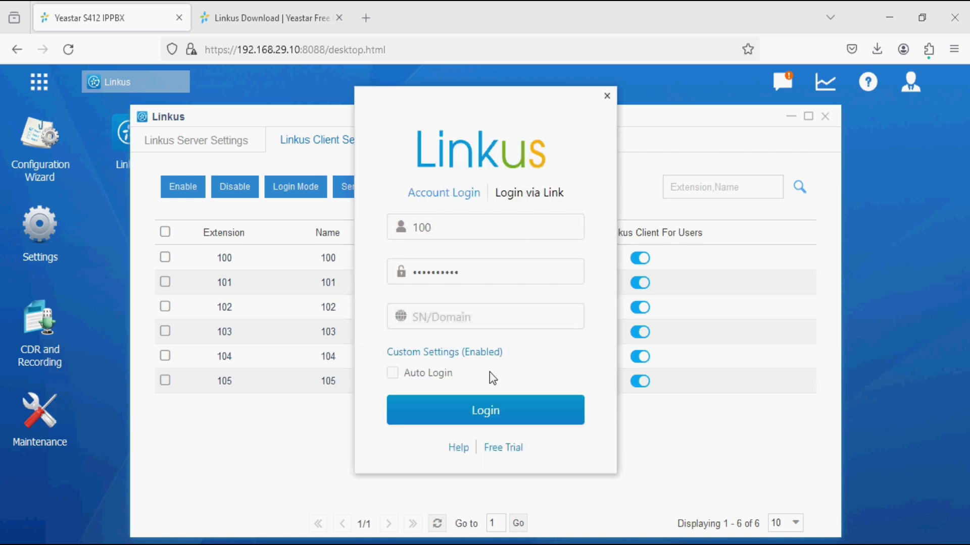
click(480, 414)
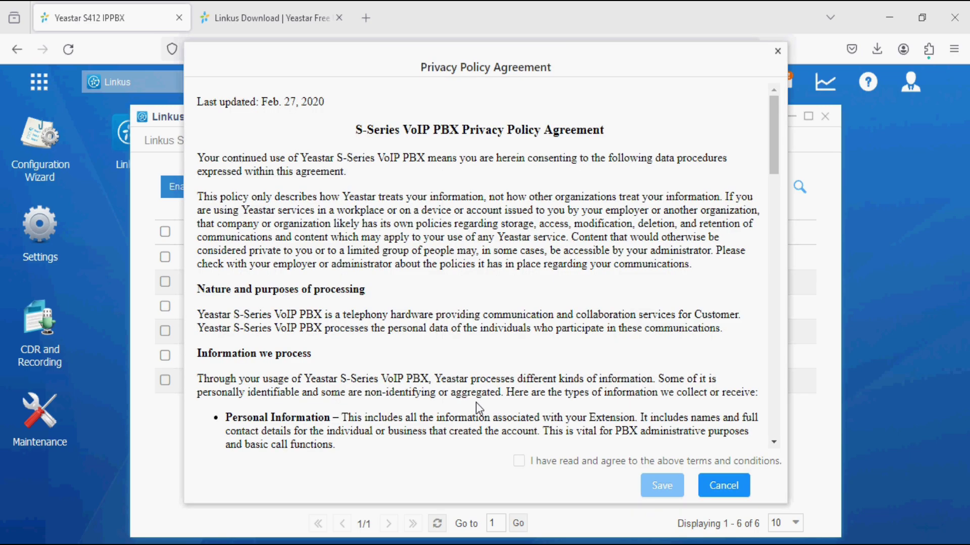
Read through the Privacy Policy Agreement, agree to it, and save.
scroll(404, 227, down, 10)
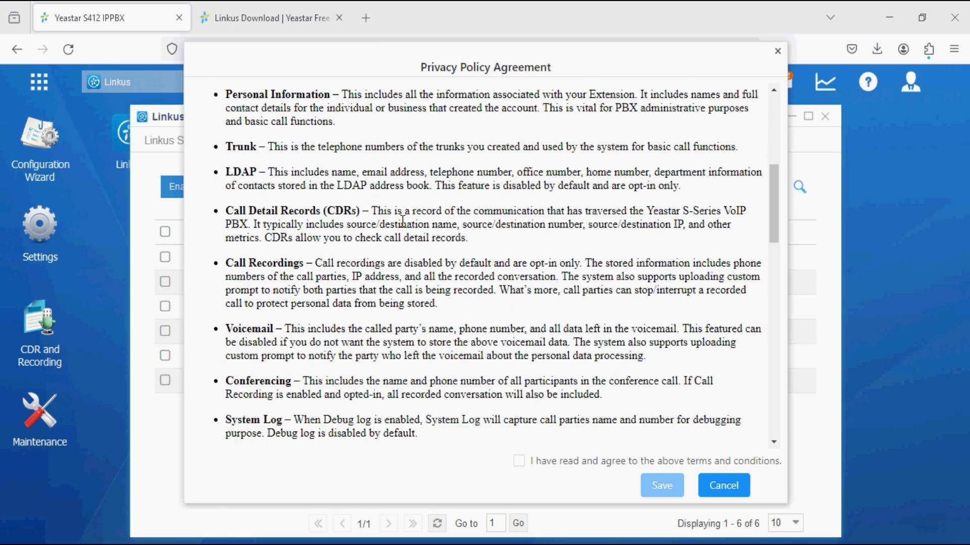
scroll(404, 226, down, 12)
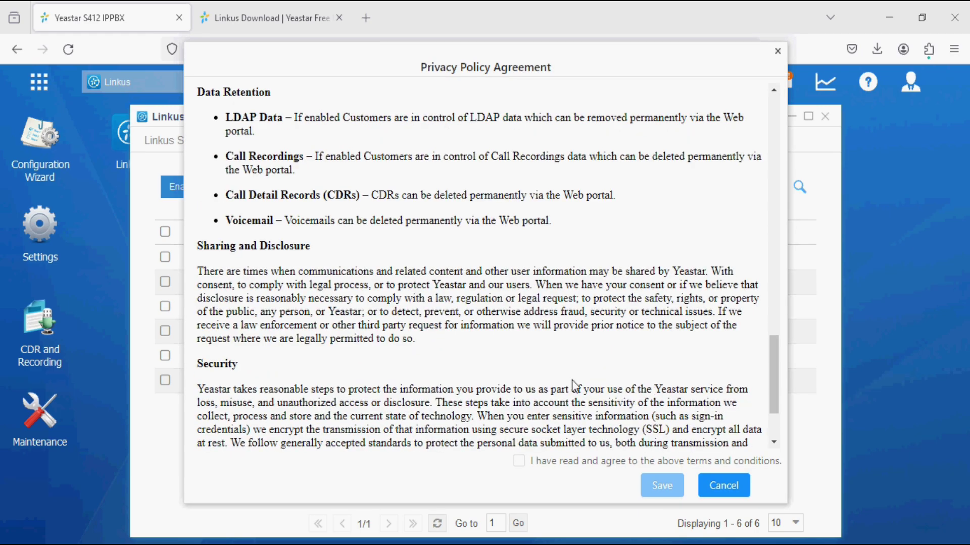
click(519, 462)
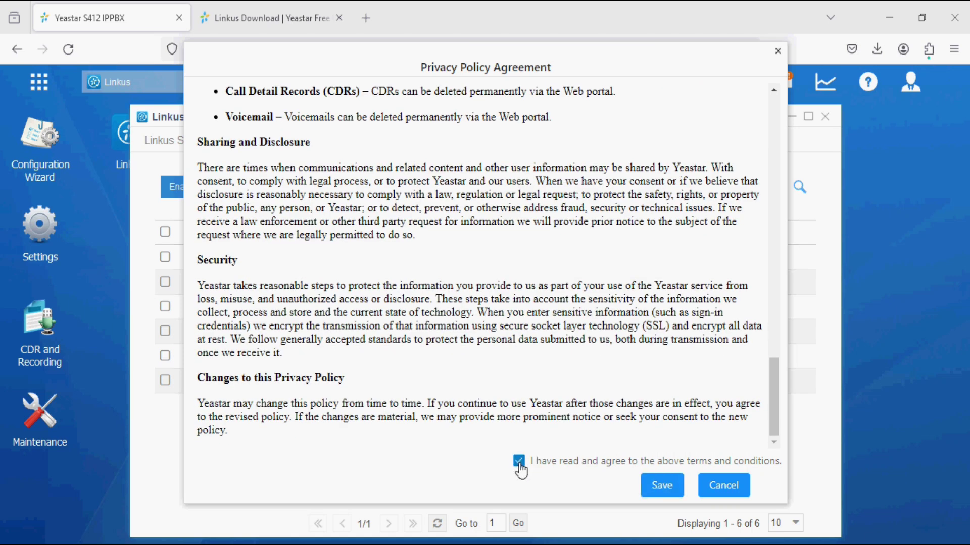
click(659, 485)
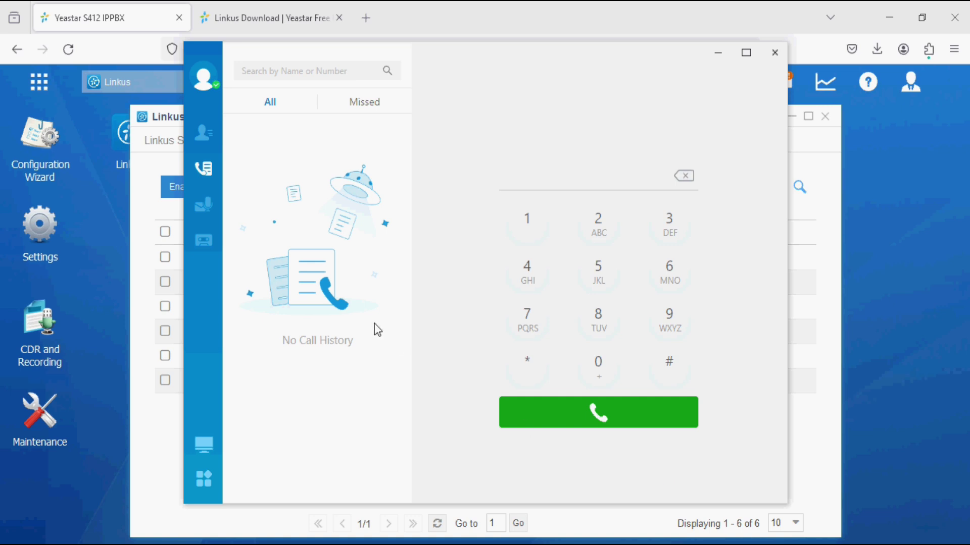
Open extension 100's account settings and look over the Mobile and Email fields.
click(201, 81)
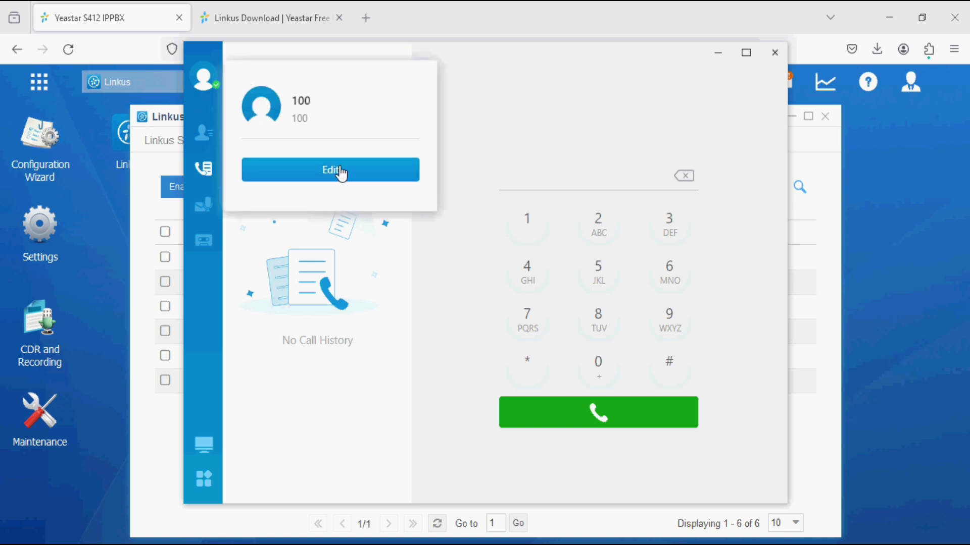
click(342, 174)
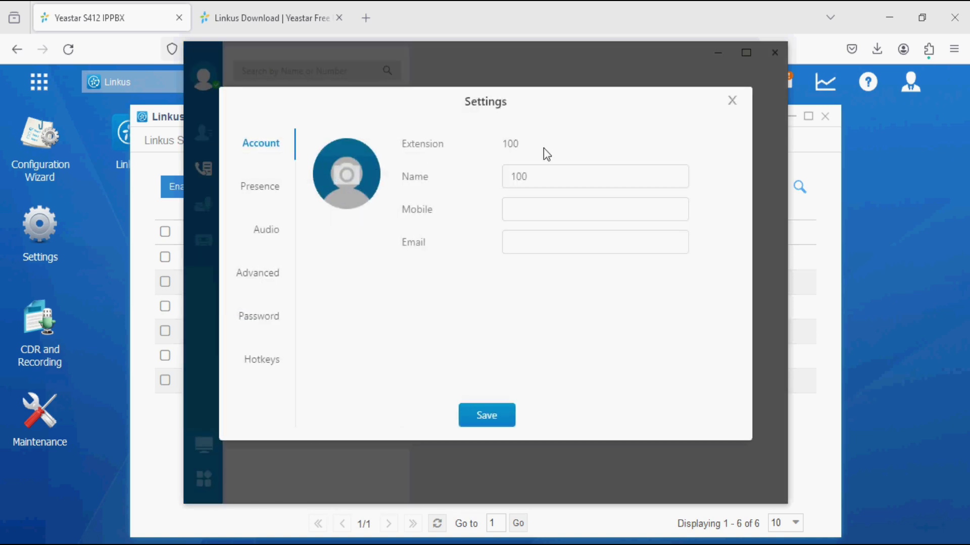
click(526, 206)
click(537, 175)
click(517, 204)
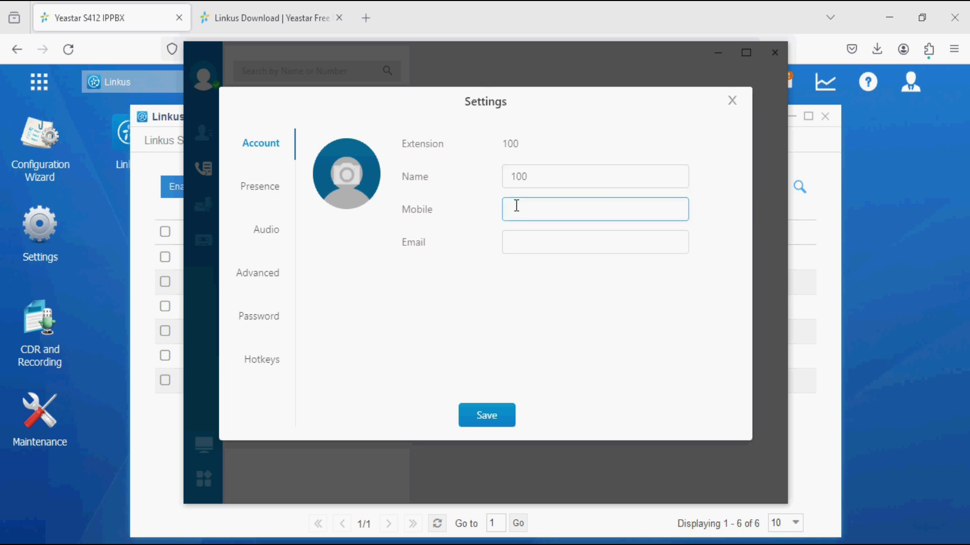
click(526, 239)
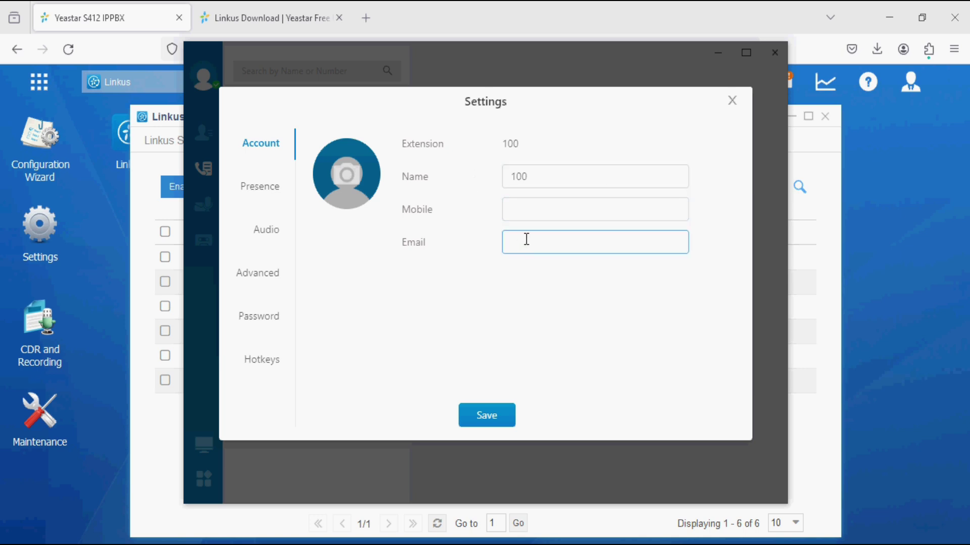
Browse the Presence, Audio and Advanced pages, showing iLBC, Call Waiting and Auto Startup enabled.
click(271, 201)
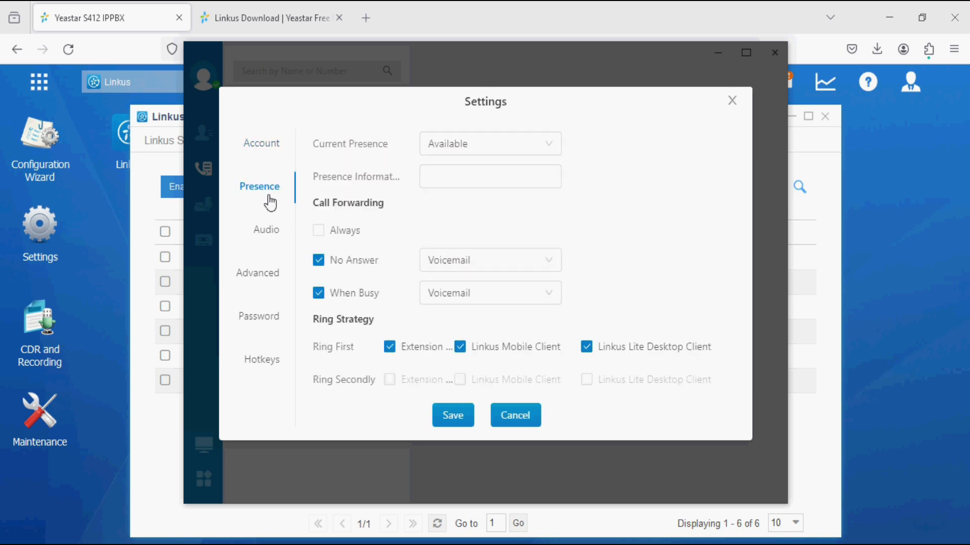
scroll(456, 222, down, 1)
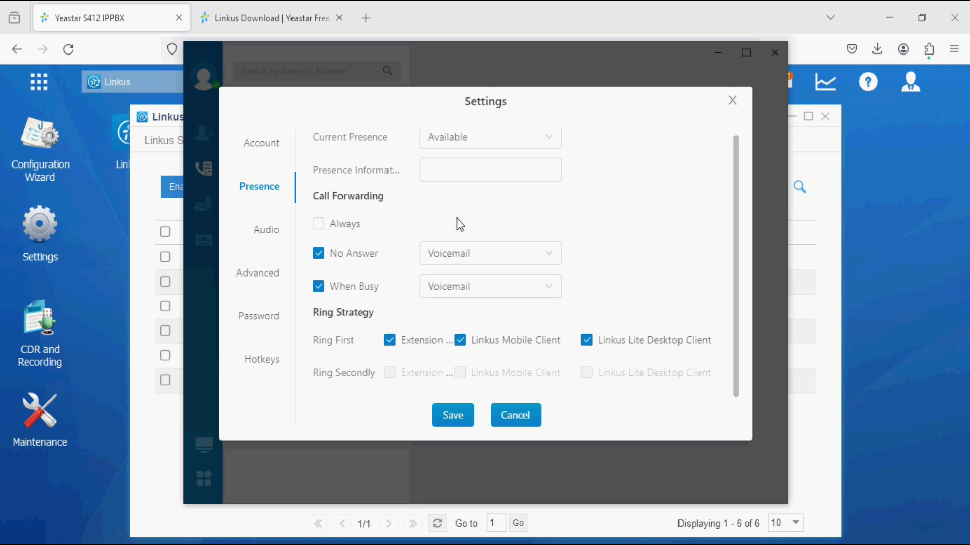
click(279, 231)
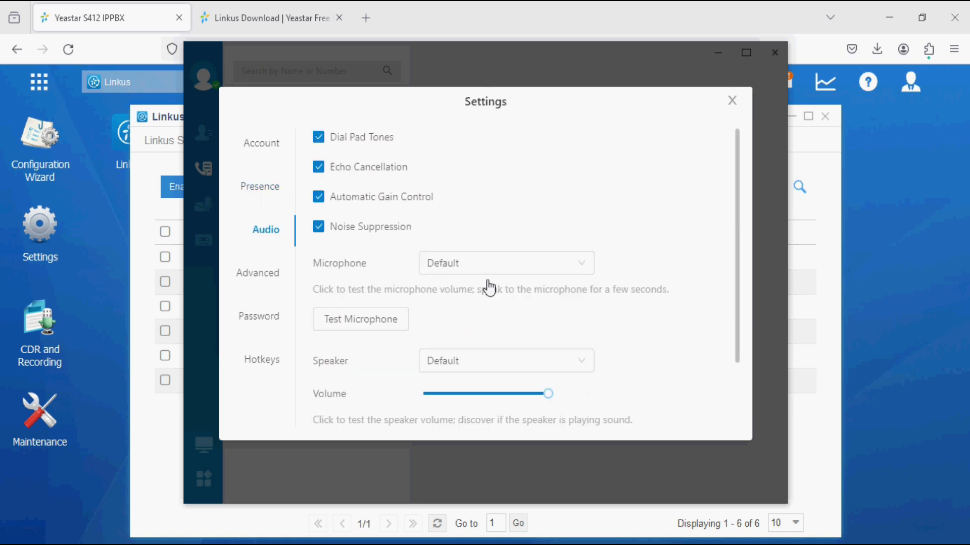
scroll(444, 333, down, 2)
scroll(439, 328, up, 2)
click(267, 277)
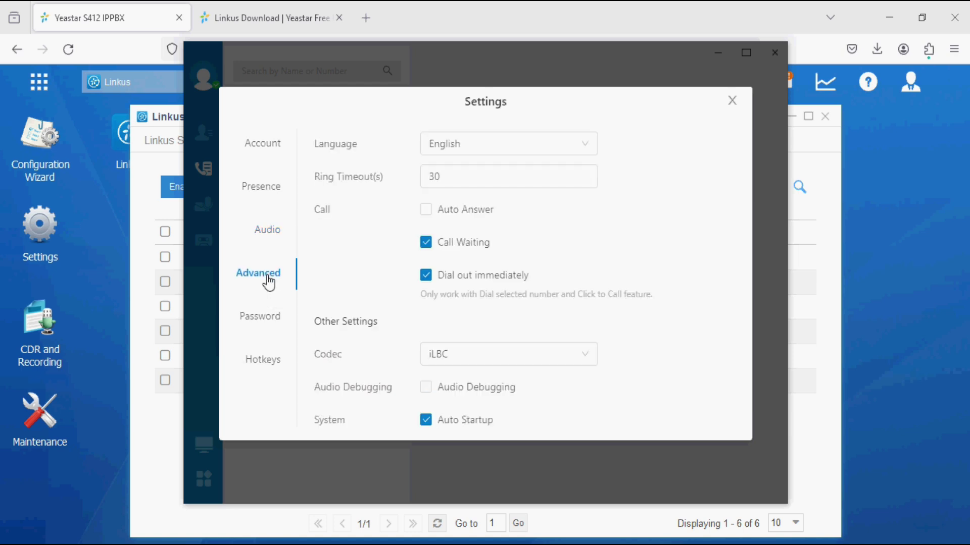
scroll(362, 227, down, 2)
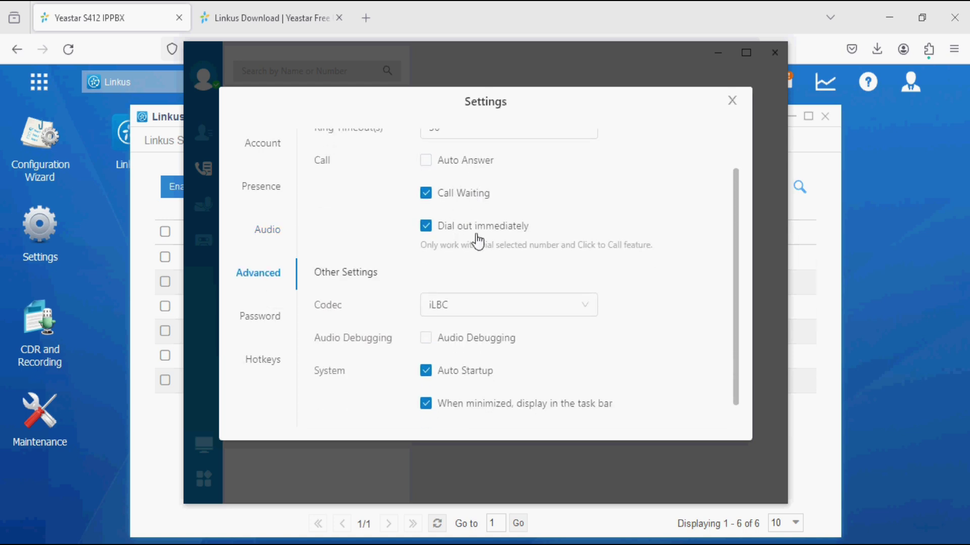
scroll(493, 246, down, 1)
scroll(494, 246, down, 1)
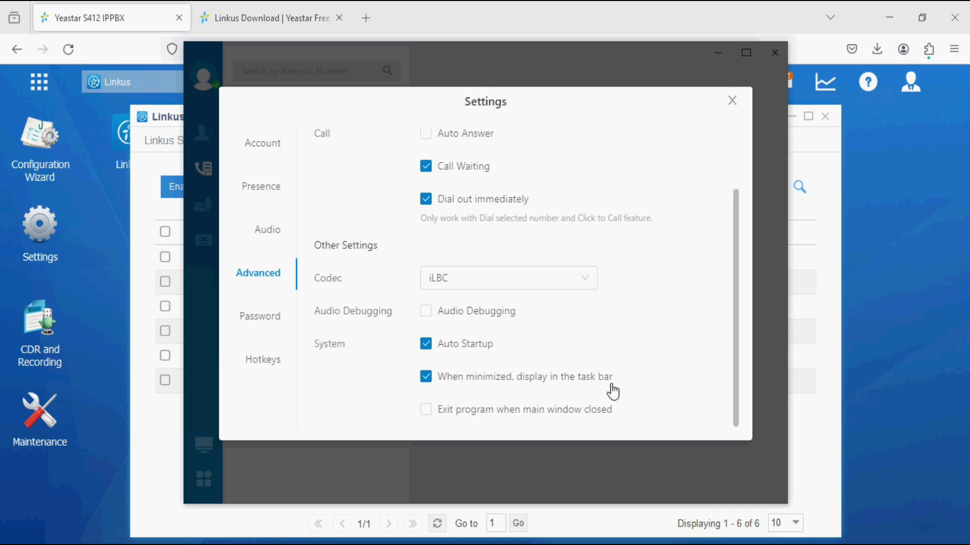
Look over the Password page, then the Hotkeys page with its Ctrl+Shift shortcuts.
click(259, 318)
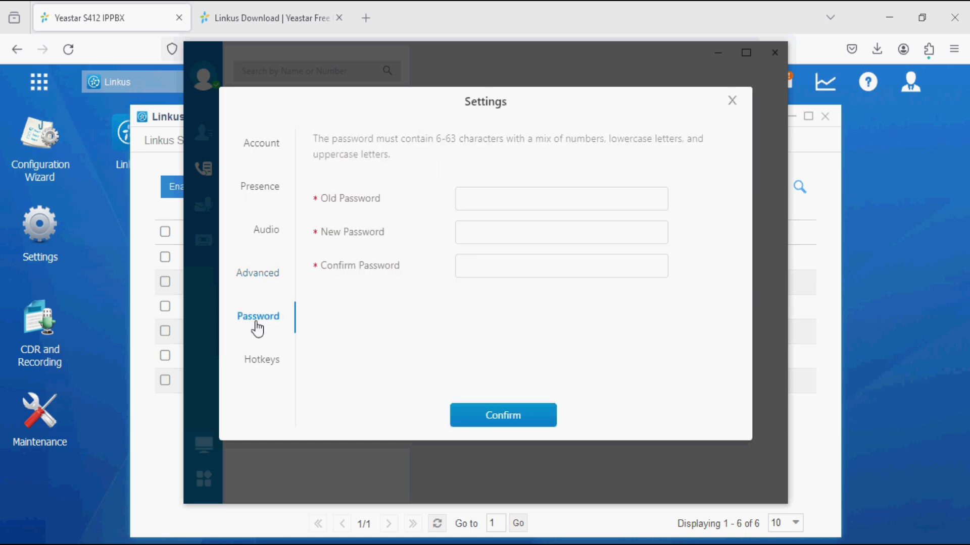
click(487, 193)
click(271, 362)
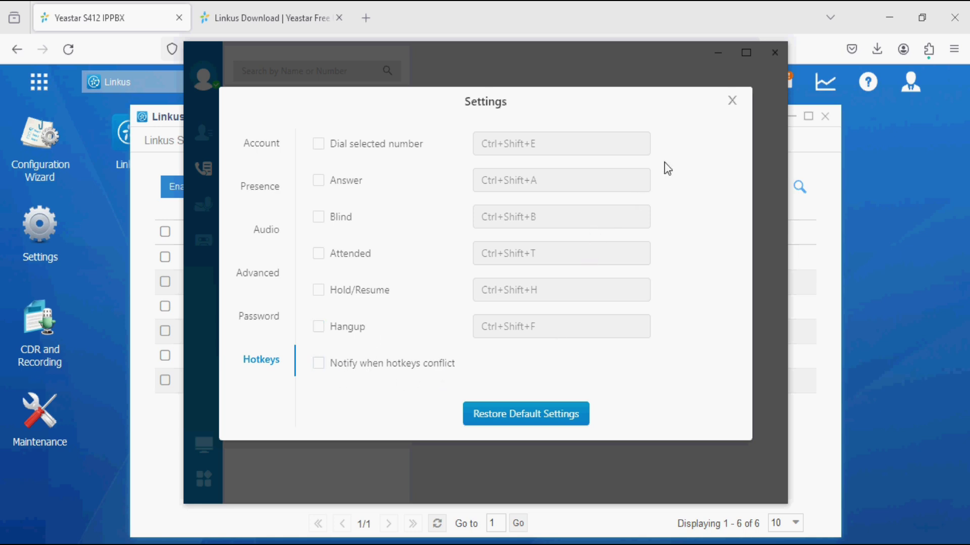
Close Settings and view the extension Contacts and the Call Log.
click(732, 100)
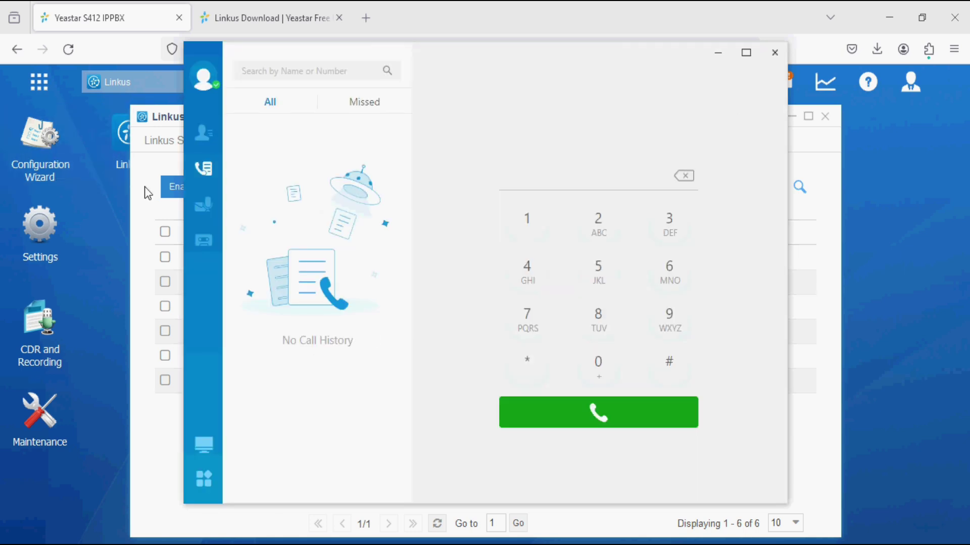
click(209, 134)
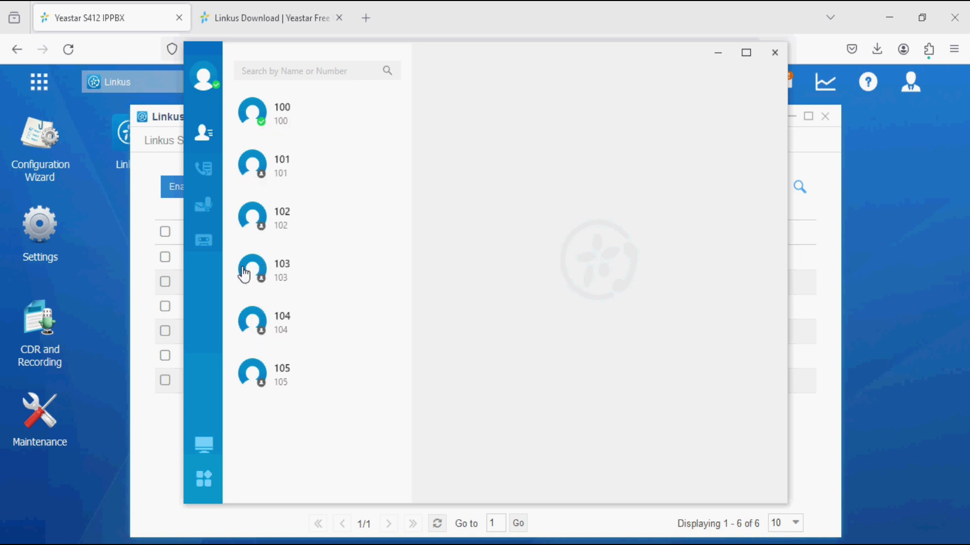
click(202, 172)
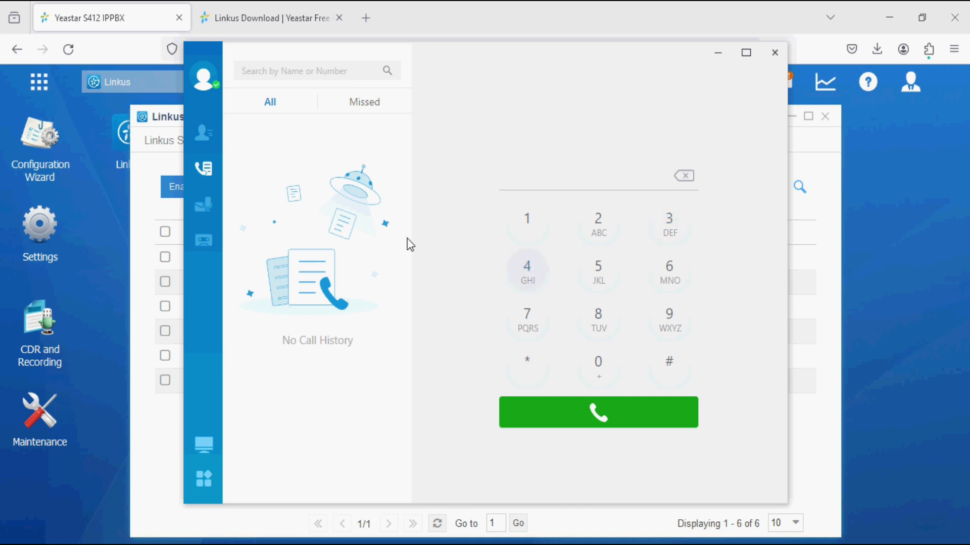
Check Voicemail and Recordings (No Recording), then bring up the apps menu.
click(203, 211)
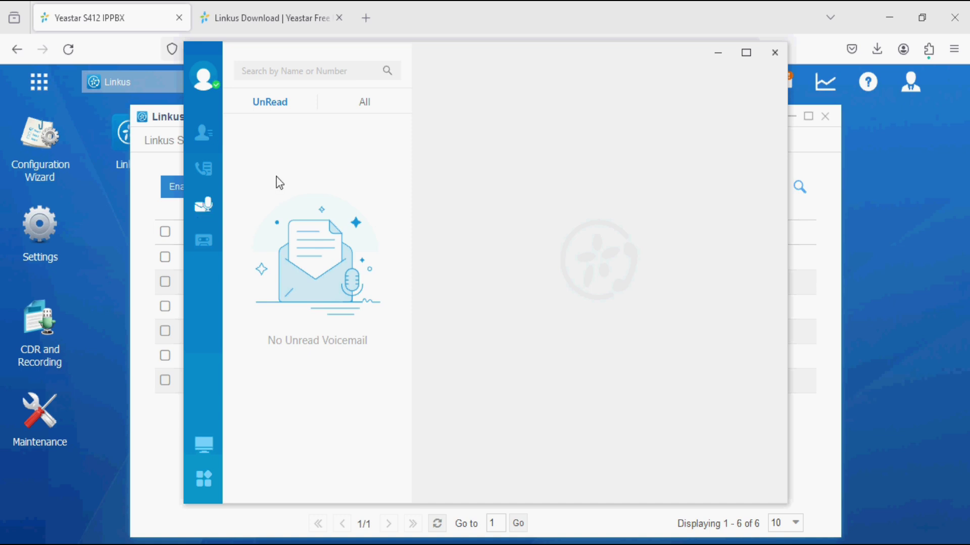
click(198, 244)
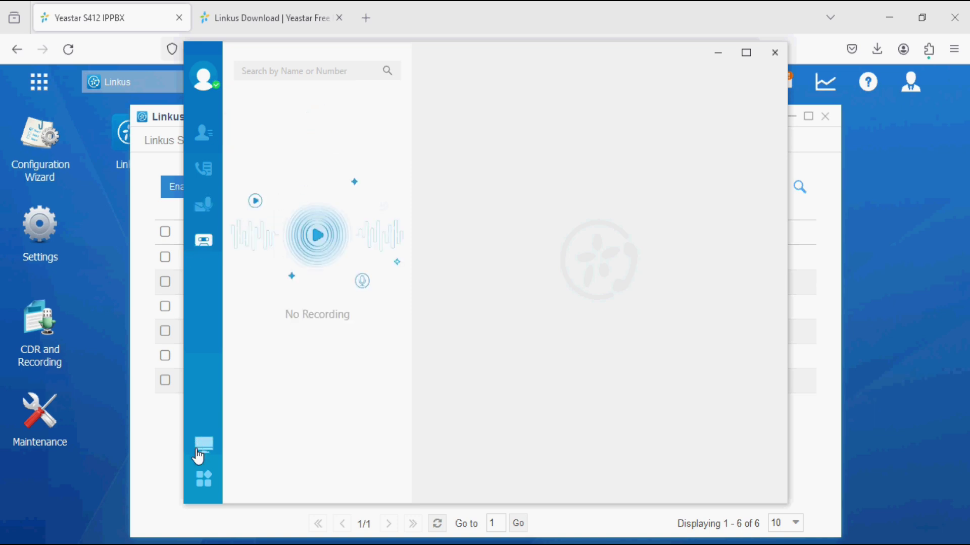
mouse_move(198, 457)
mouse_move(202, 485)
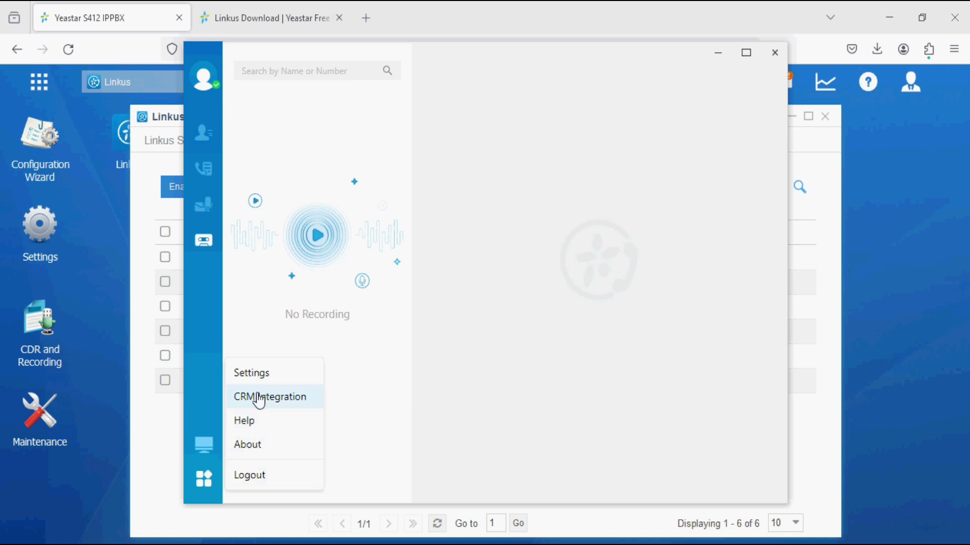
Check and close Settings, then show the Contacts list of extensions 100–105 with only 100 online.
click(258, 374)
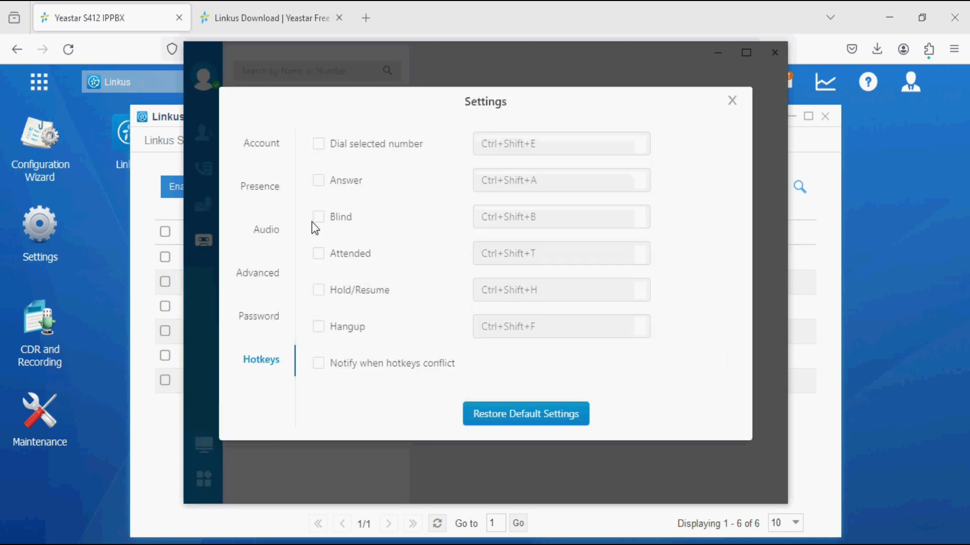
click(731, 103)
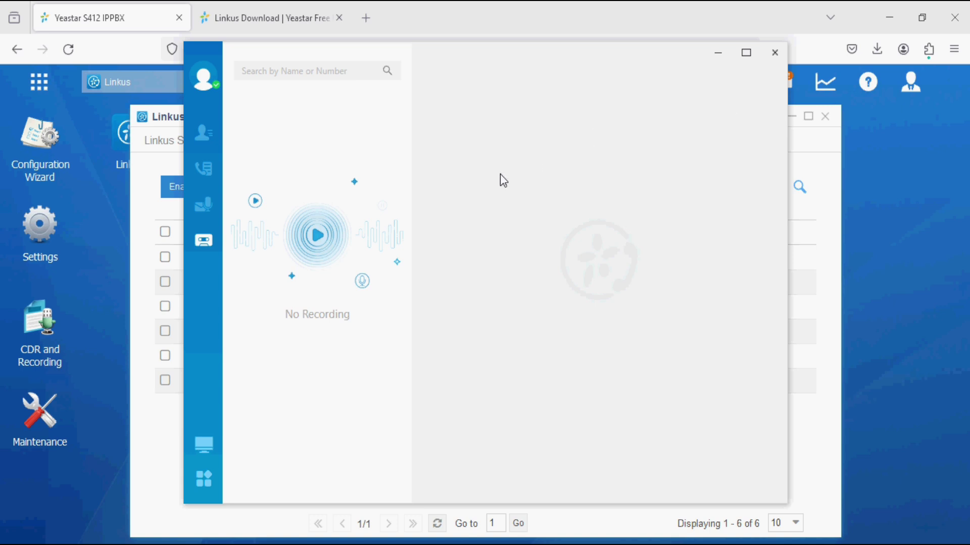
click(207, 144)
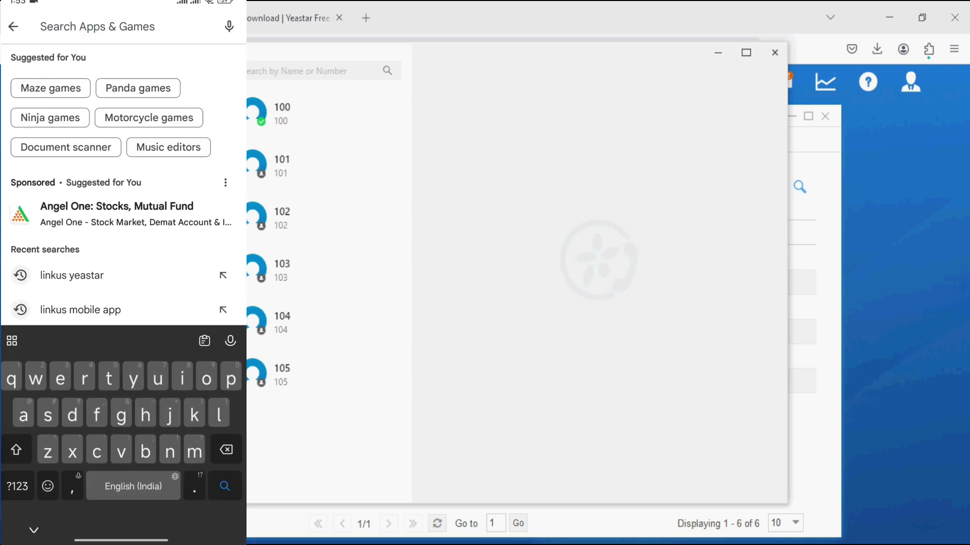
Search the Play Store for 'linkus mobile app' and install Yeastar Linkus Mobile Client.
text(lin)
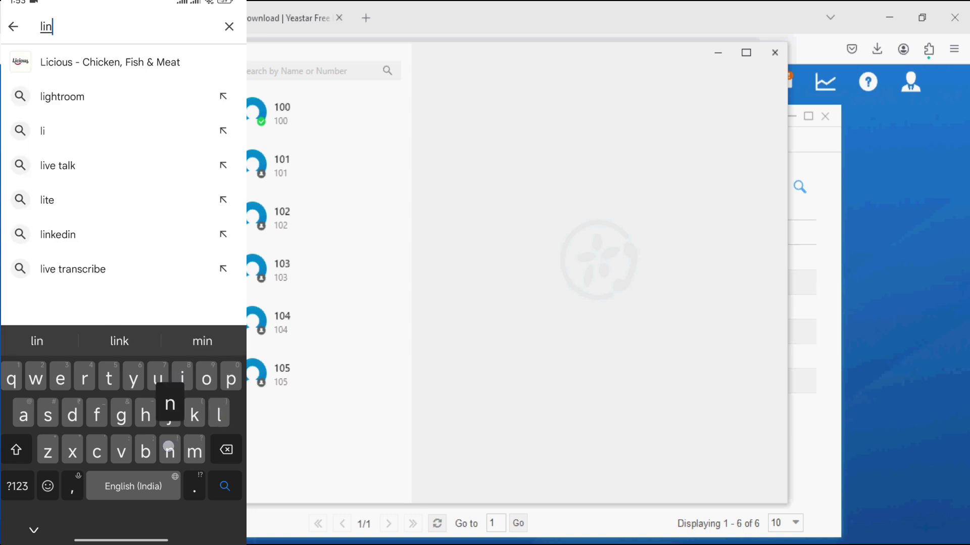
text(ki)
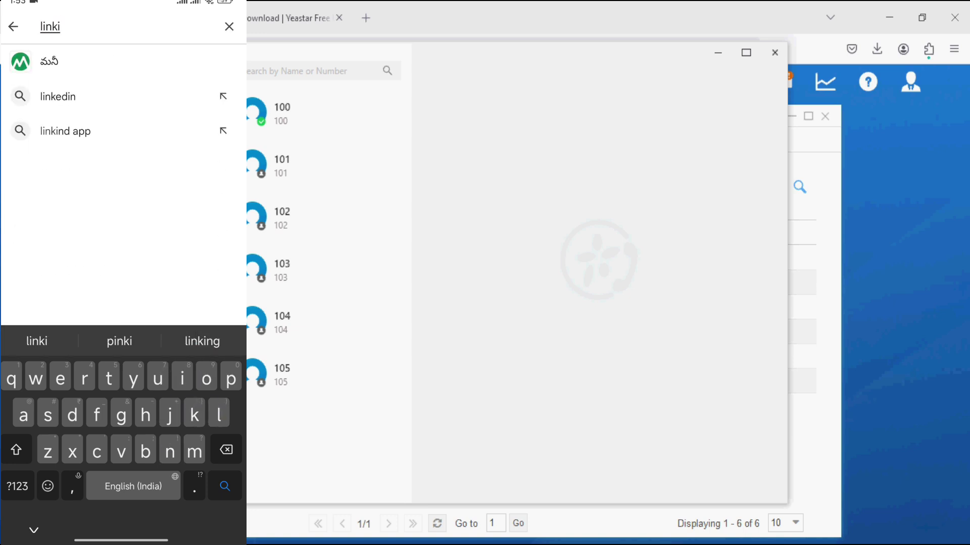
key(BackSpace)
text(us )
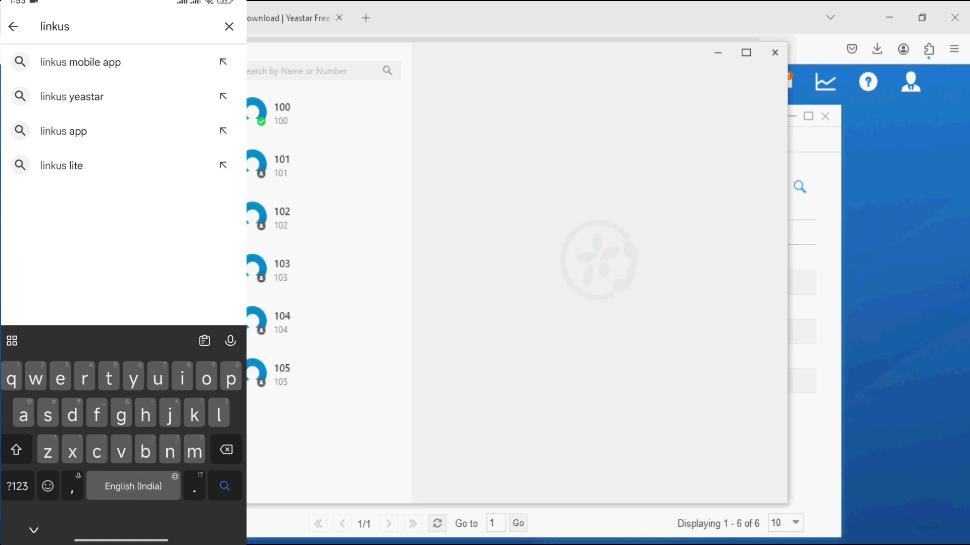
text(yeas)
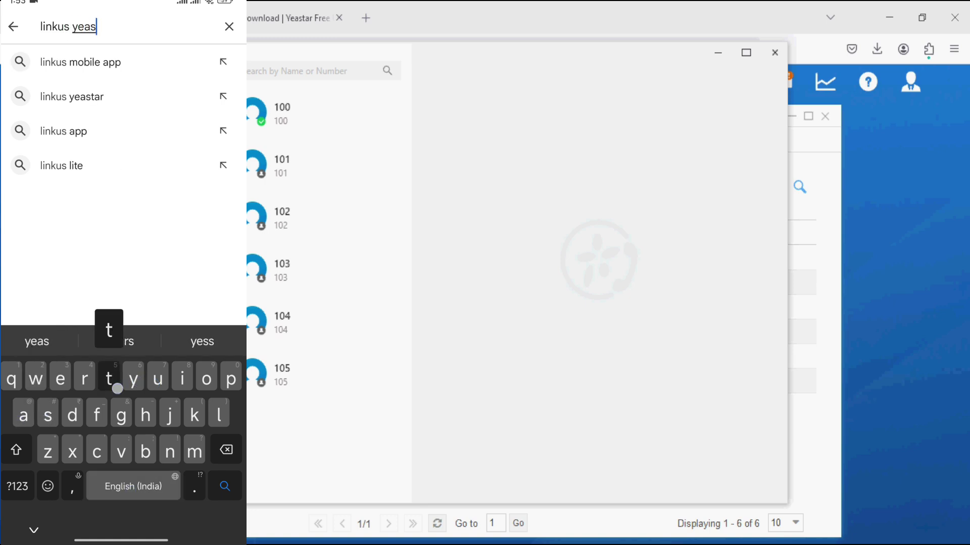
text(t)
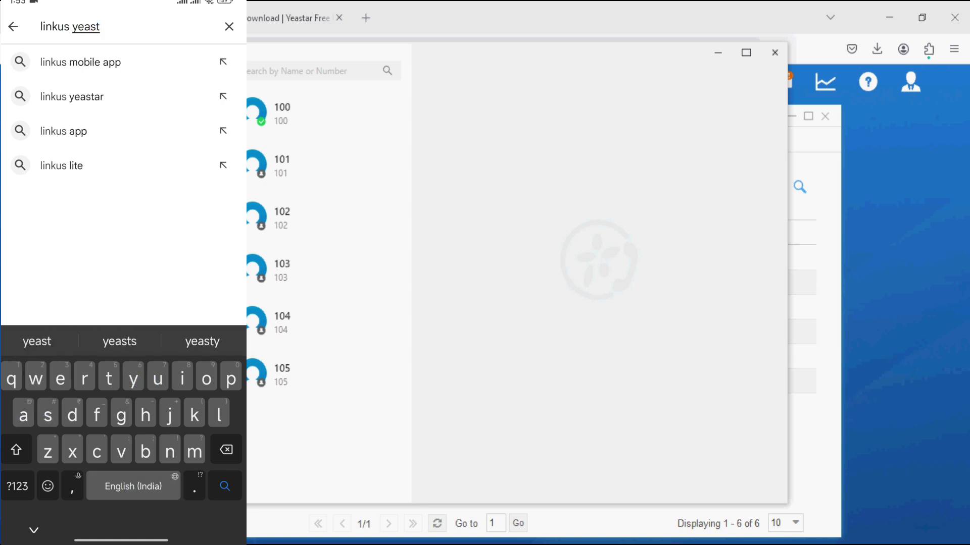
click(80, 62)
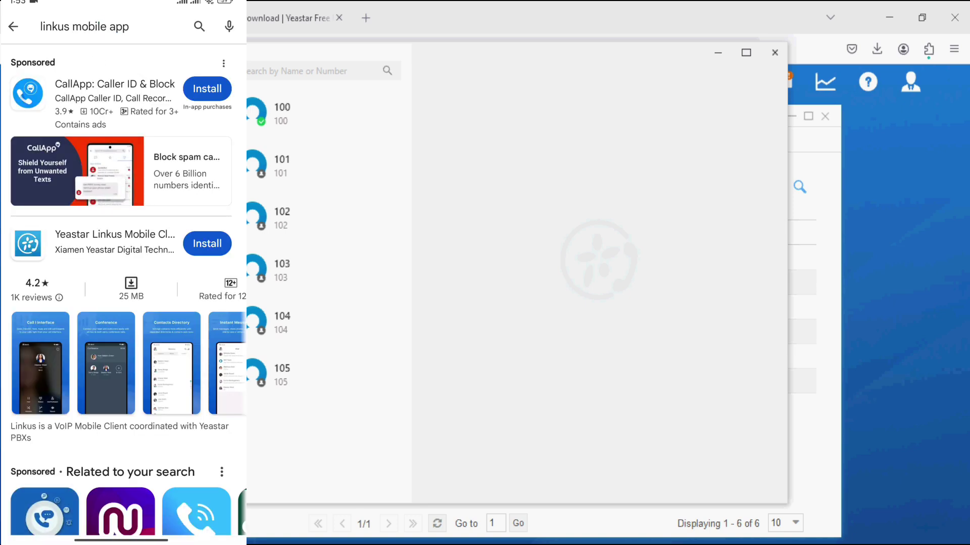
click(147, 244)
click(171, 193)
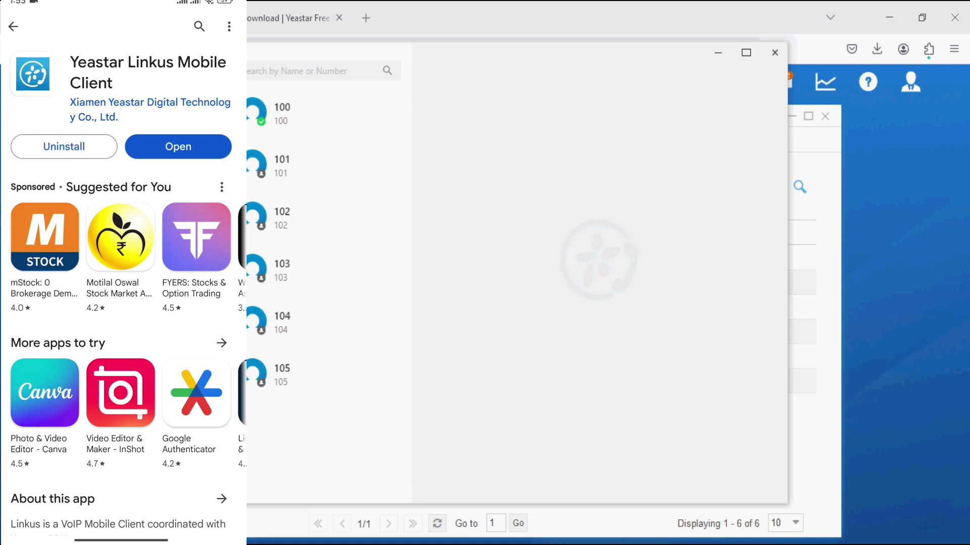
Launch Linkus and enter username 101 and the extension's password on the login screen.
click(203, 149)
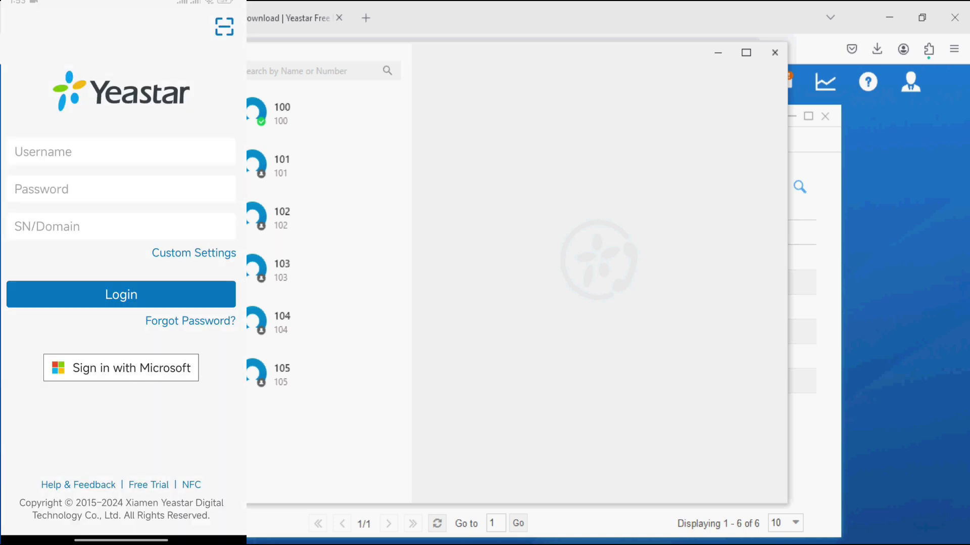
click(142, 153)
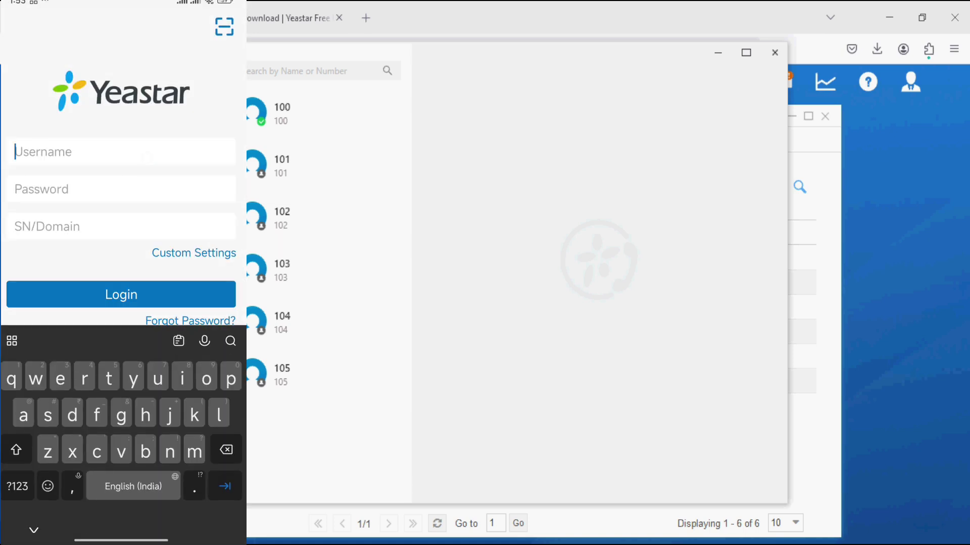
click(17, 485)
text(1)
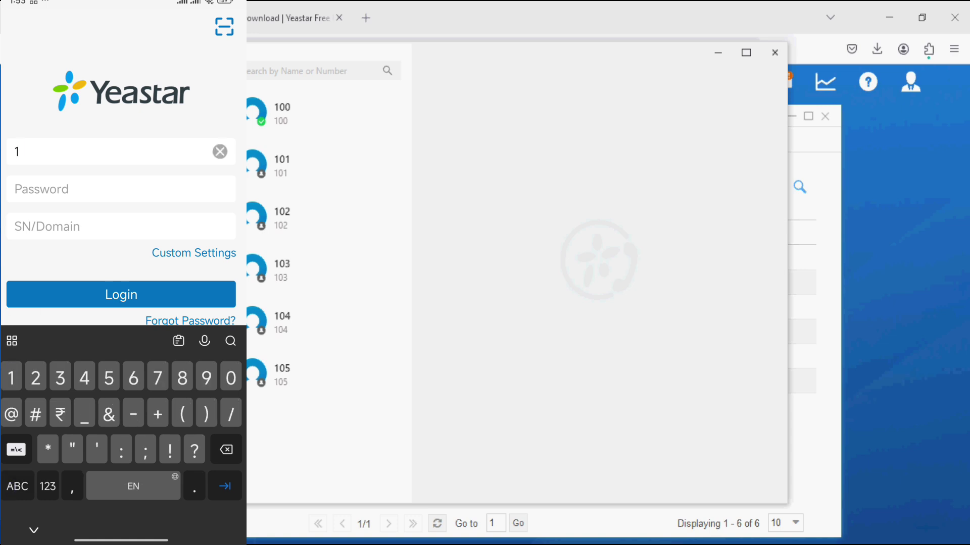
text(01)
click(121, 189)
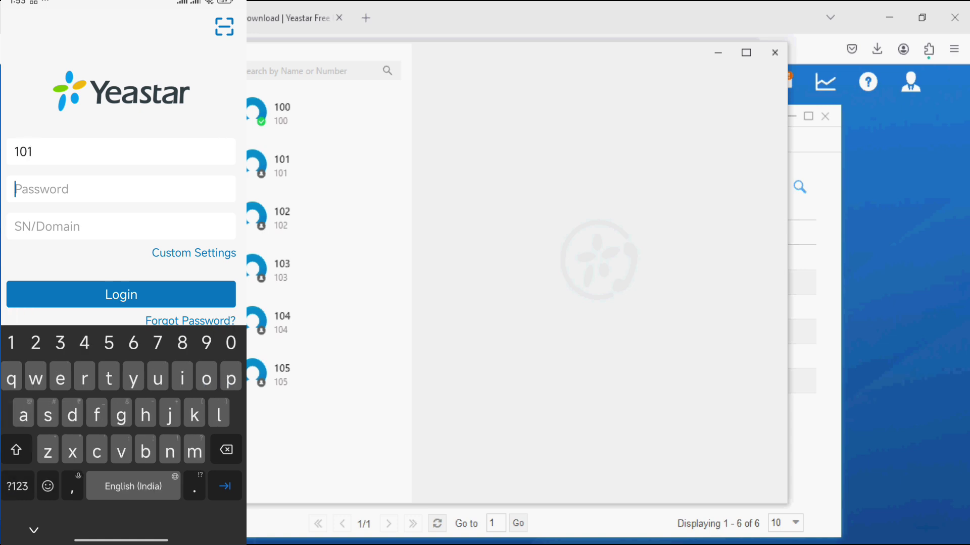
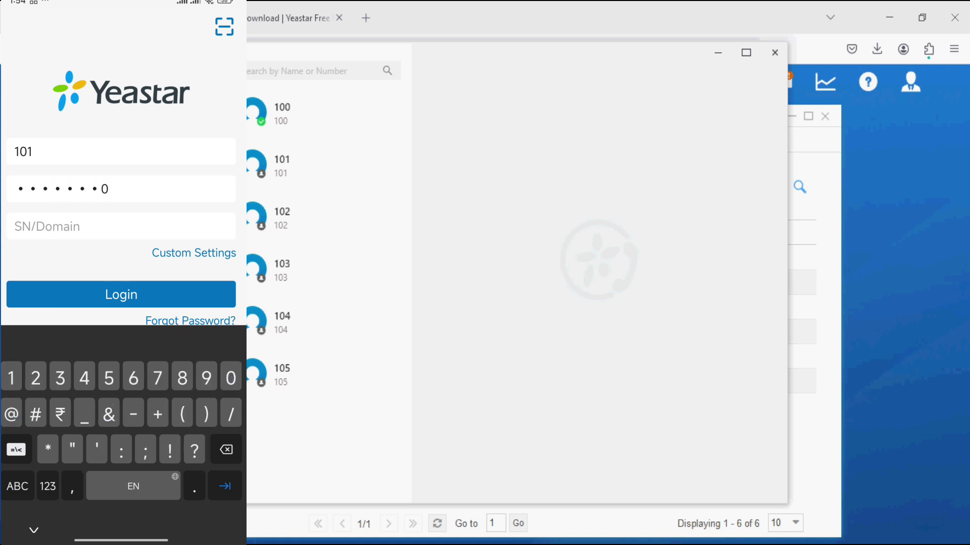
Enable Custom Settings and enter 192.168.29.10 as the local server address.
click(205, 252)
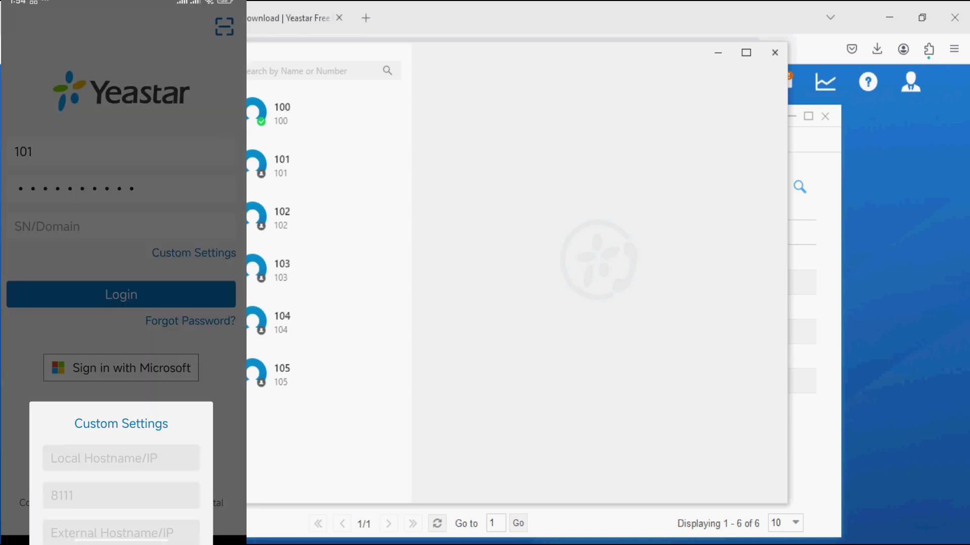
click(53, 339)
click(158, 198)
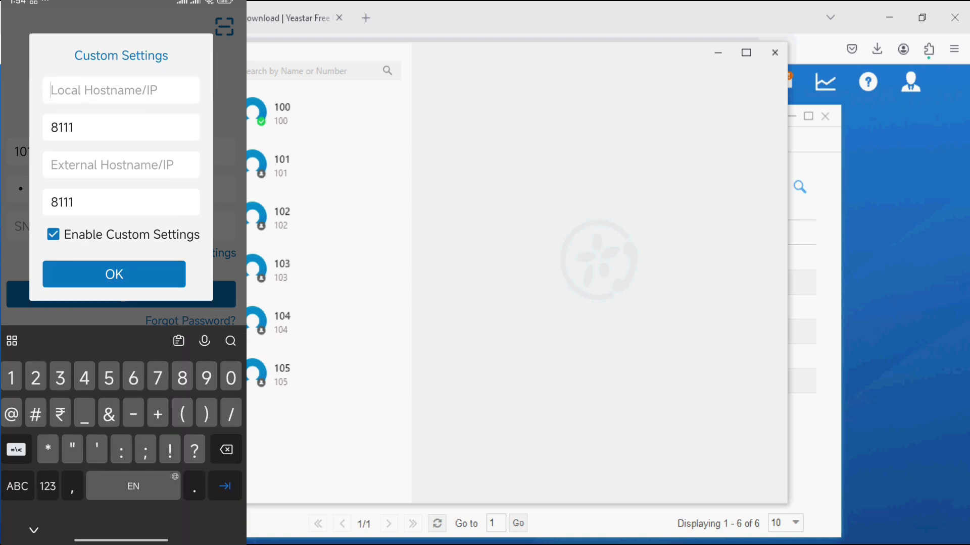
text(192)
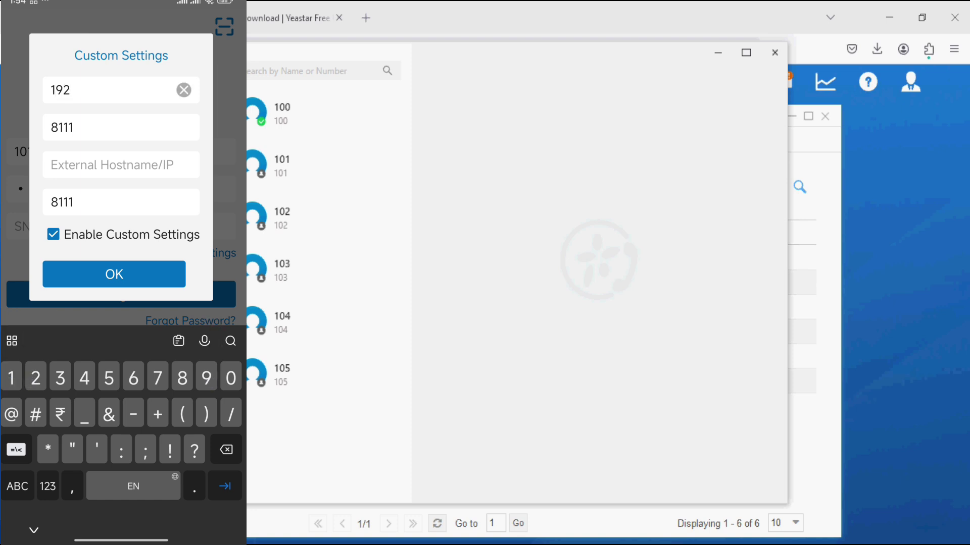
text(.16)
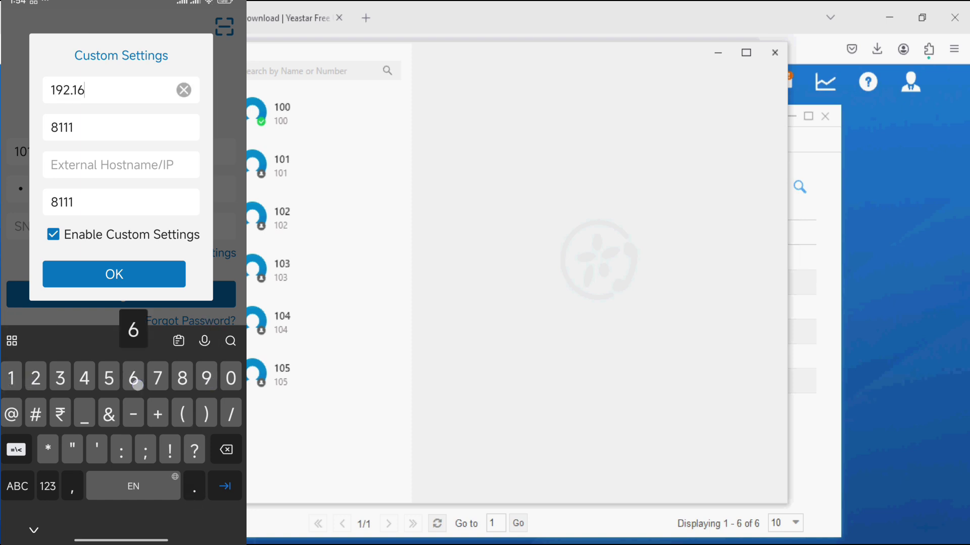
text(8.2)
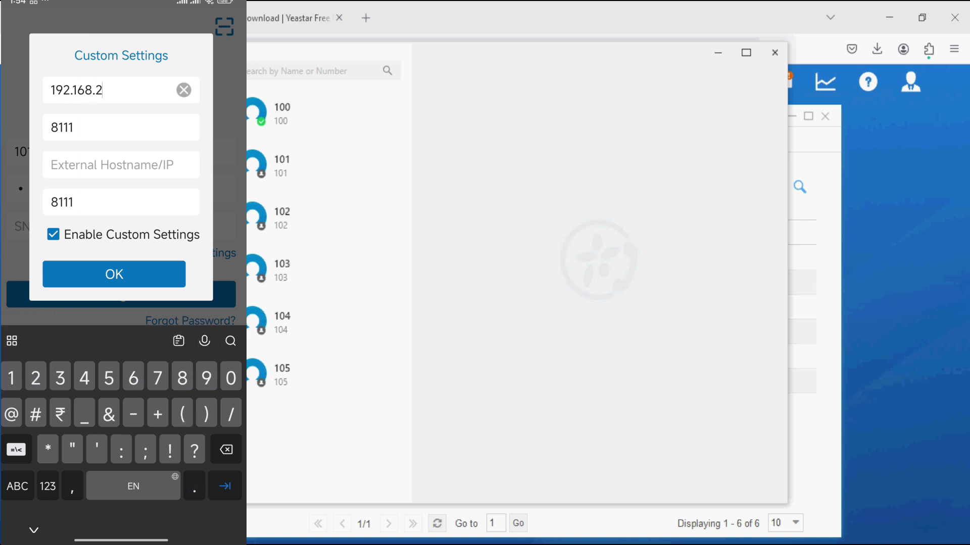
text(9.10)
Save the custom settings and log in as 101, accepting the privacy policy and dismissing the password prompt.
click(115, 274)
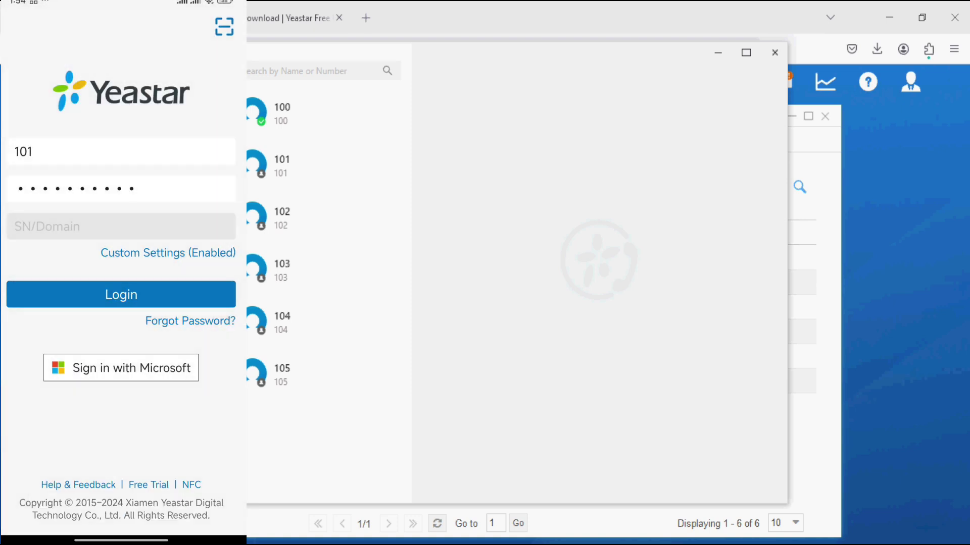
click(121, 294)
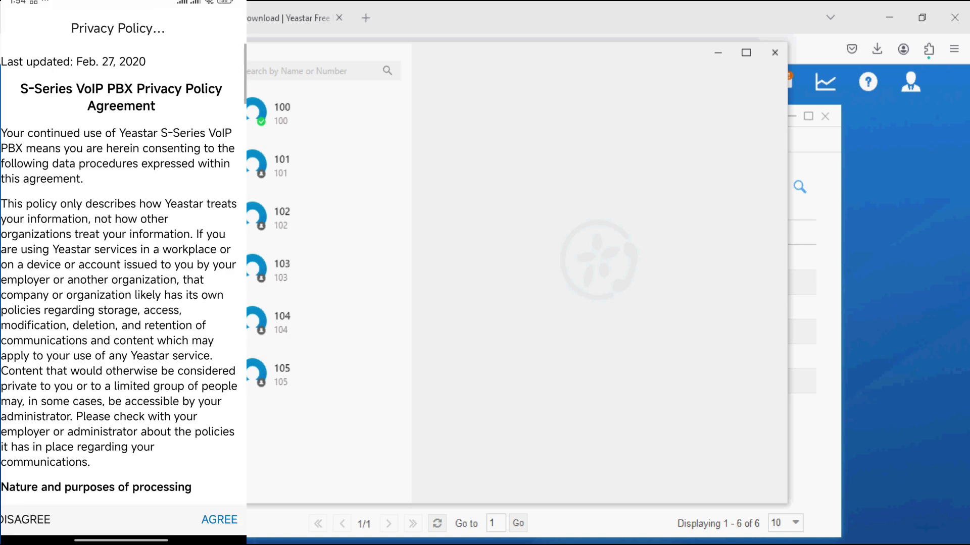
scroll(121, 273, down, 3)
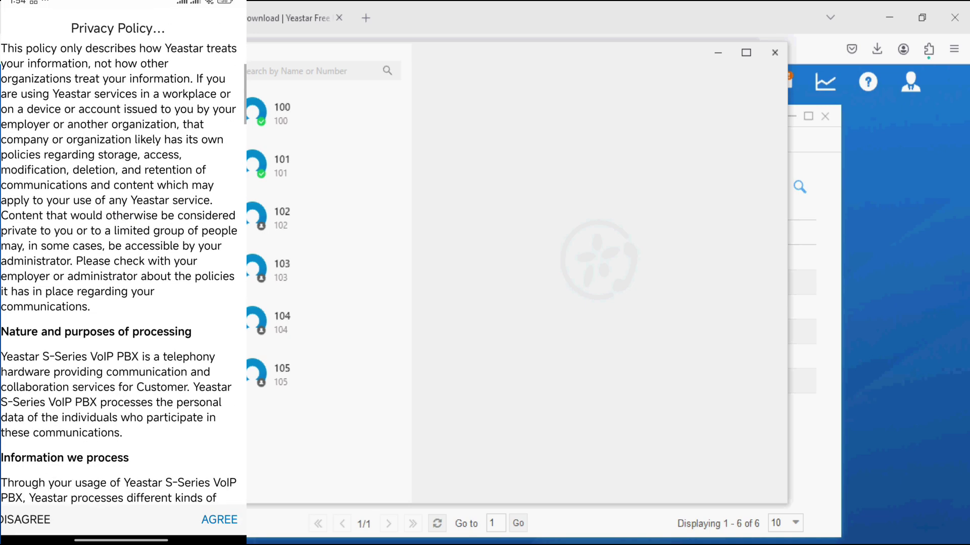
click(219, 520)
click(37, 510)
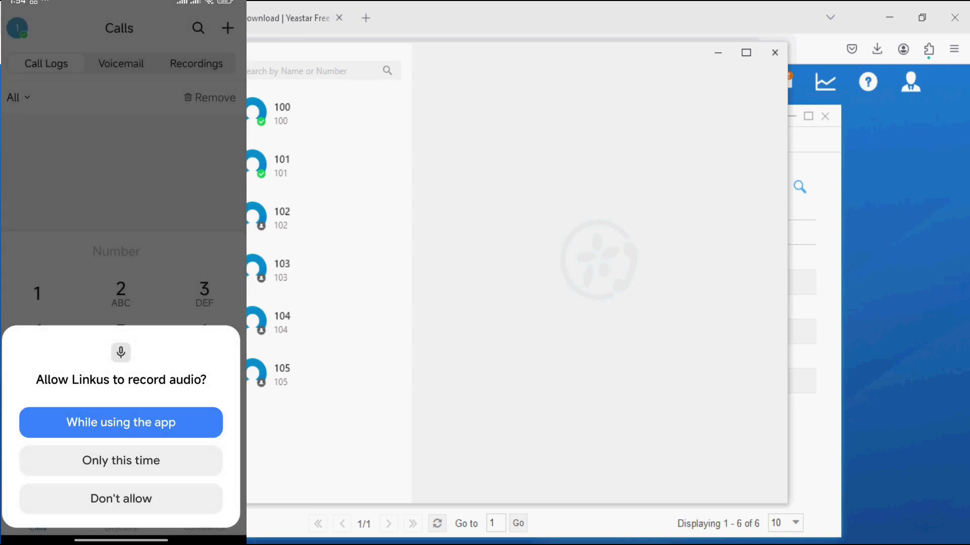
Grant Linkus audio recording, nearby devices, notification and phone-call permissions.
click(121, 423)
click(122, 460)
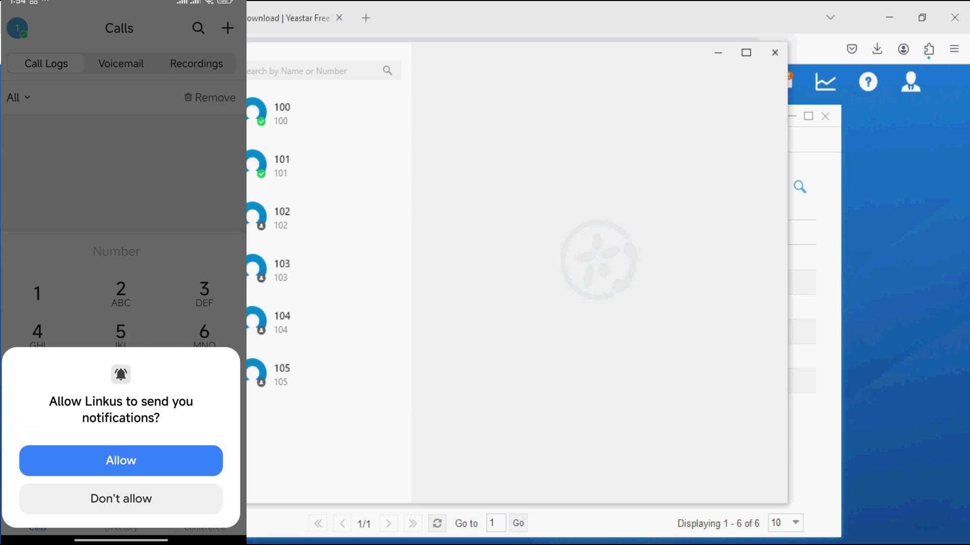
click(115, 459)
click(117, 457)
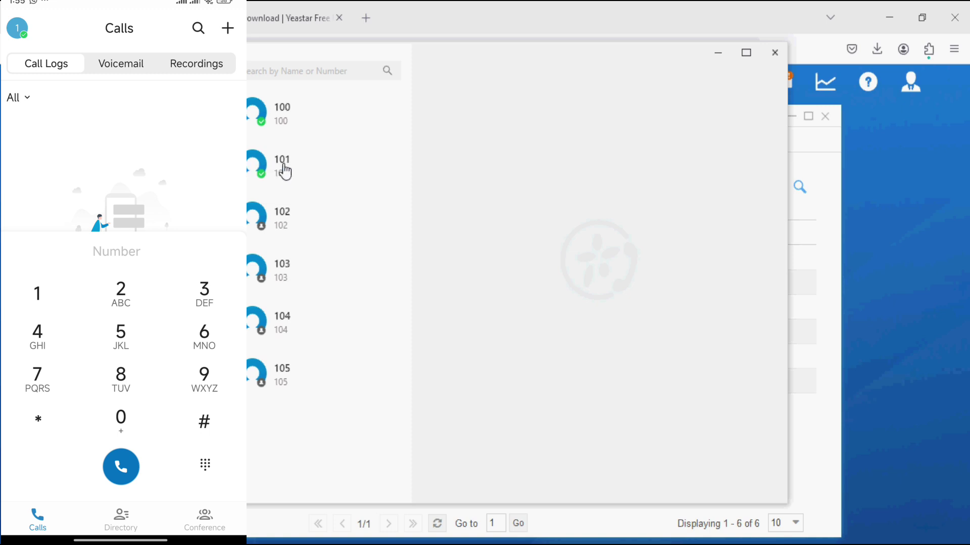
Call extension 101 from its contact details in the desktop client.
click(284, 168)
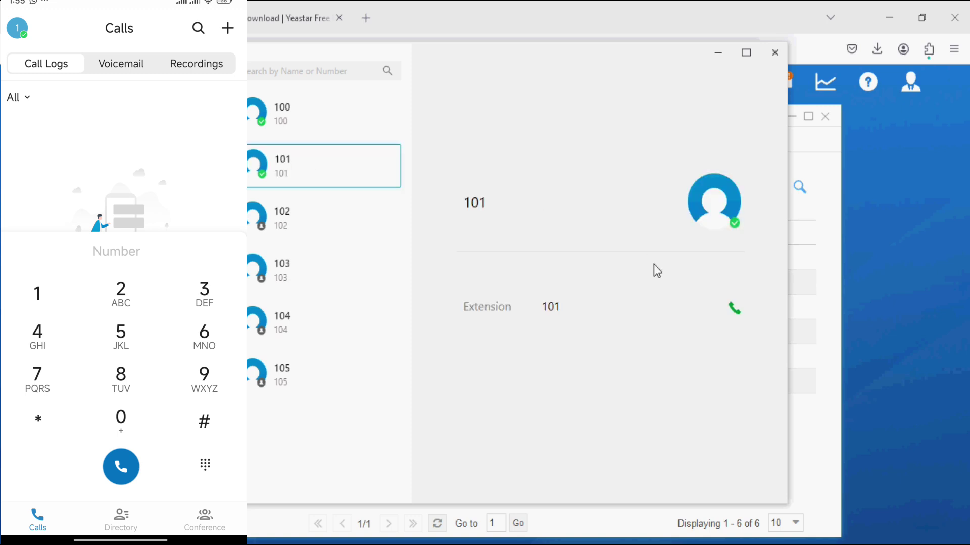
click(733, 309)
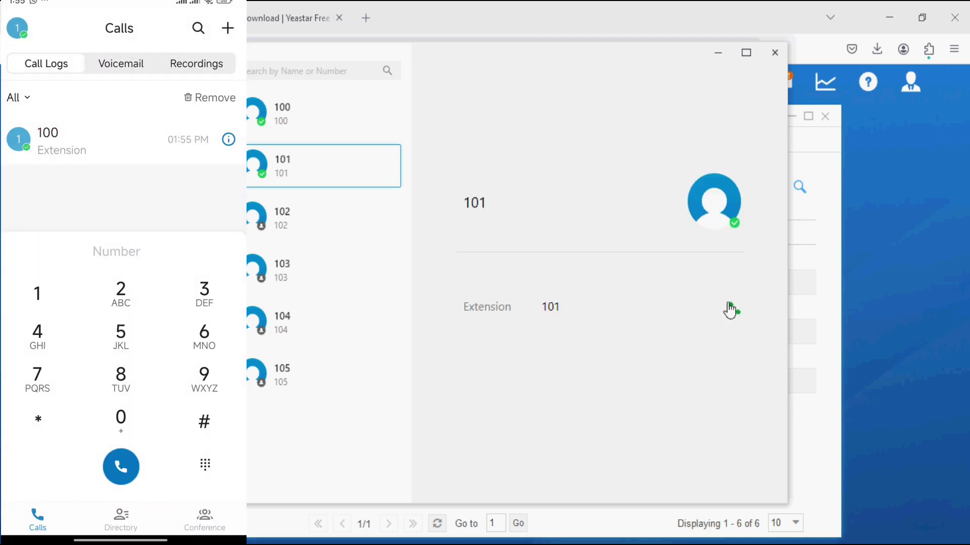
Dial 100 from the phone, answer it on the desktop, and start recording the call.
text(100)
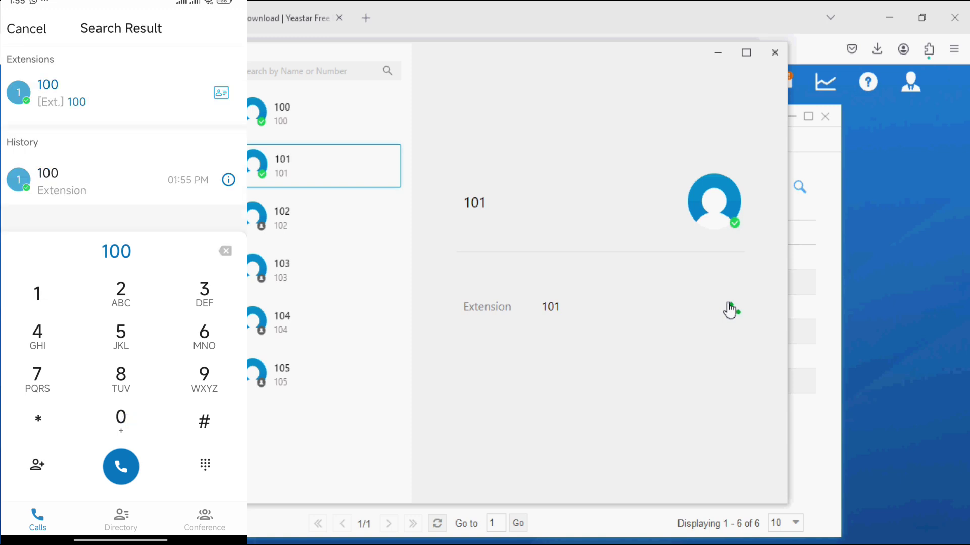
click(120, 467)
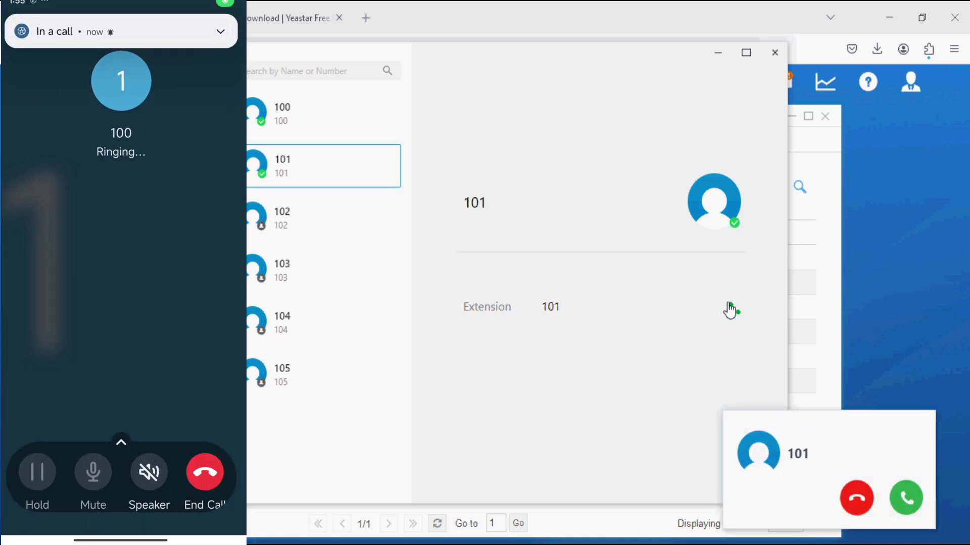
click(911, 501)
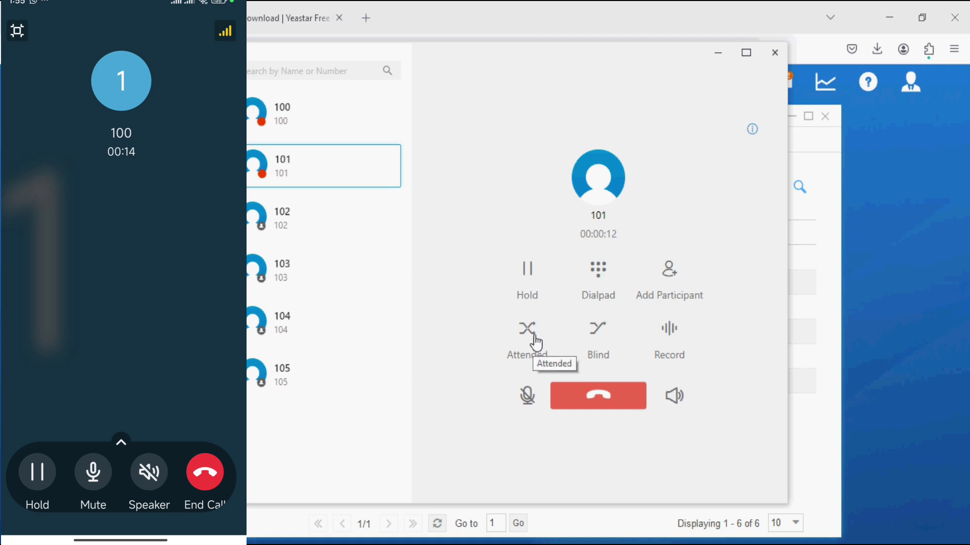
click(670, 333)
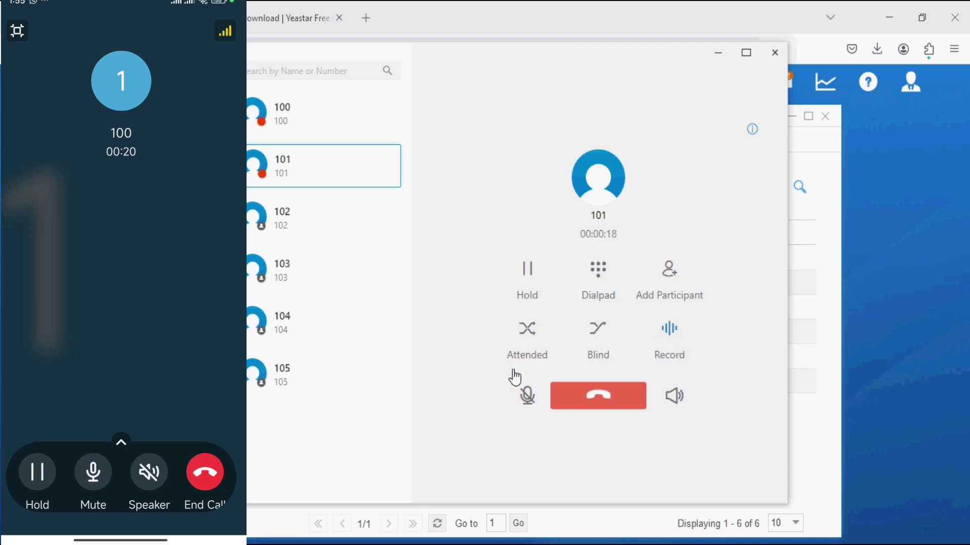
mouse_move(527, 398)
Hang up, then browse the mobile Conference, Voicemail and Recordings views, peeking at Create Conference.
click(597, 404)
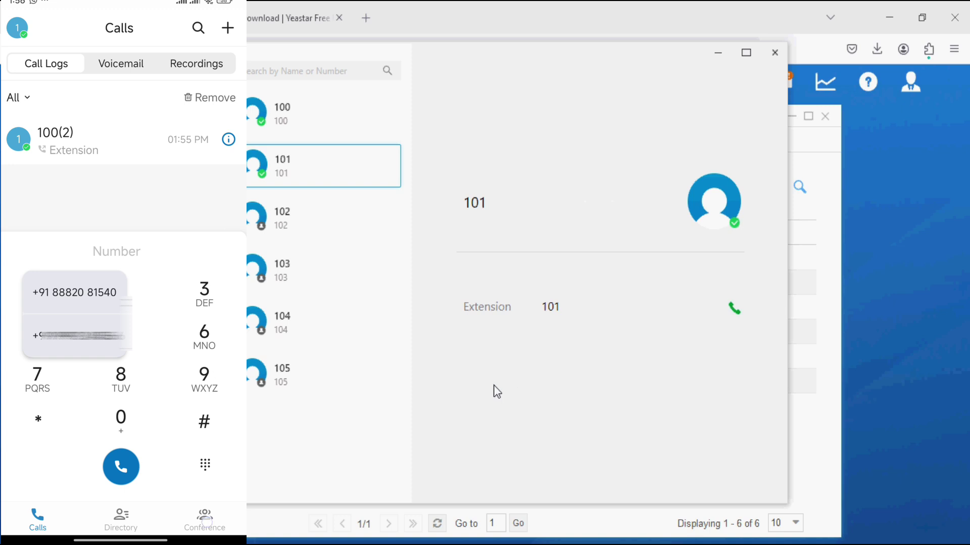
click(204, 520)
click(38, 521)
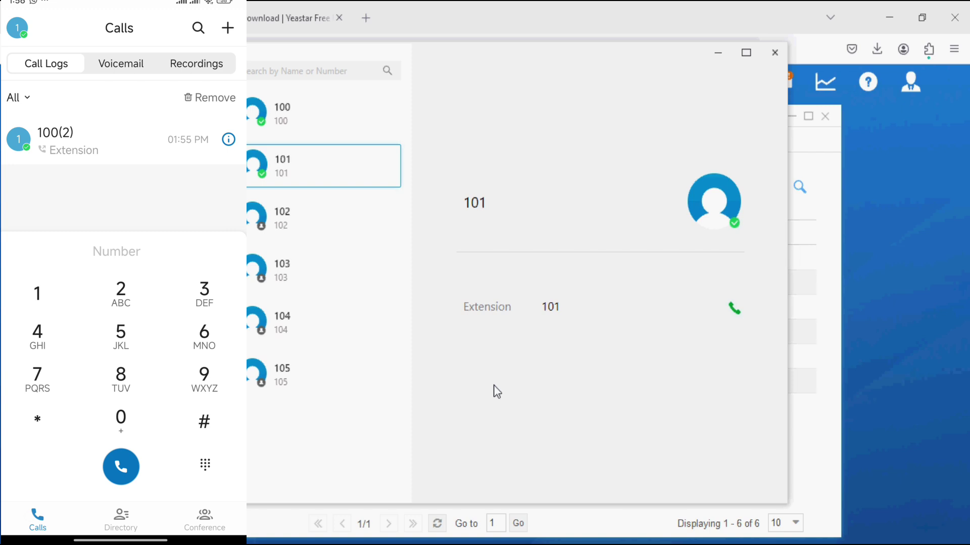
click(121, 63)
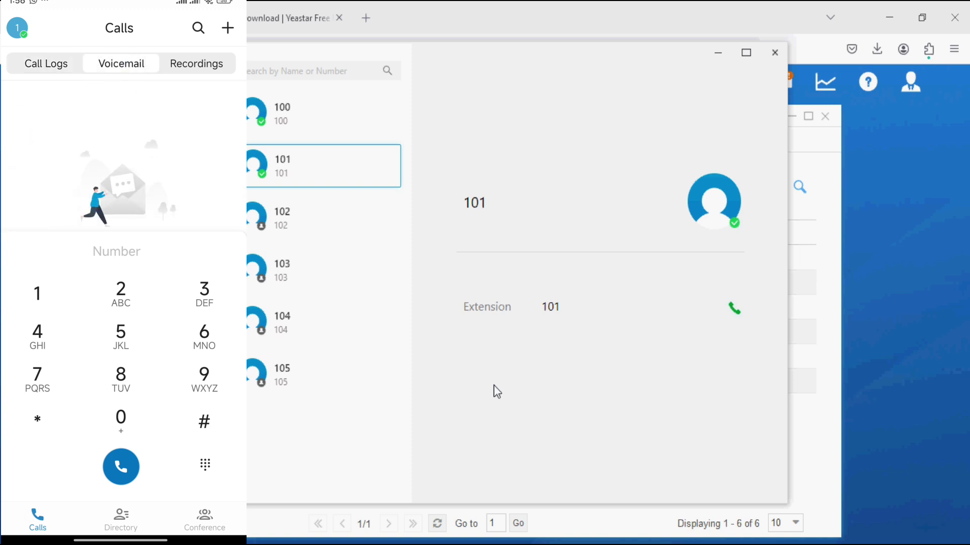
click(197, 63)
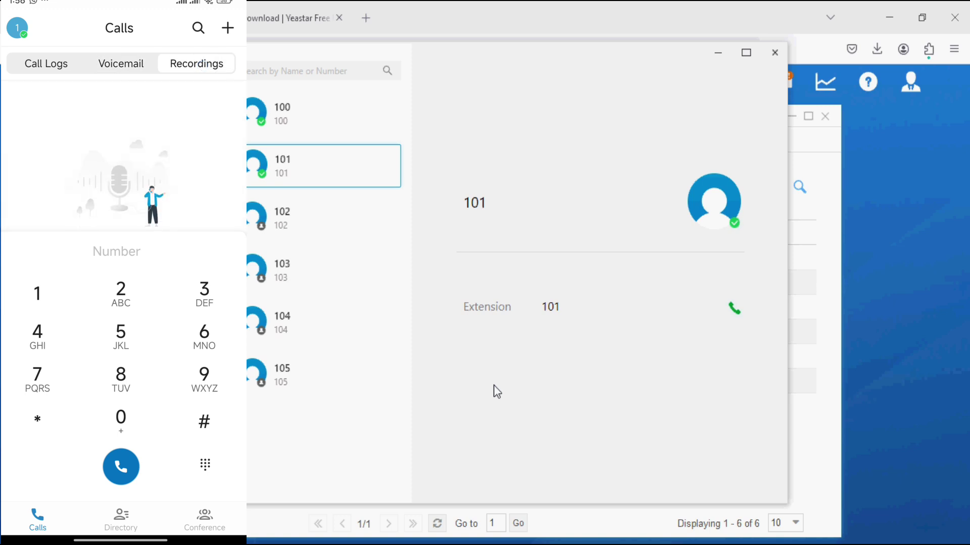
click(228, 28)
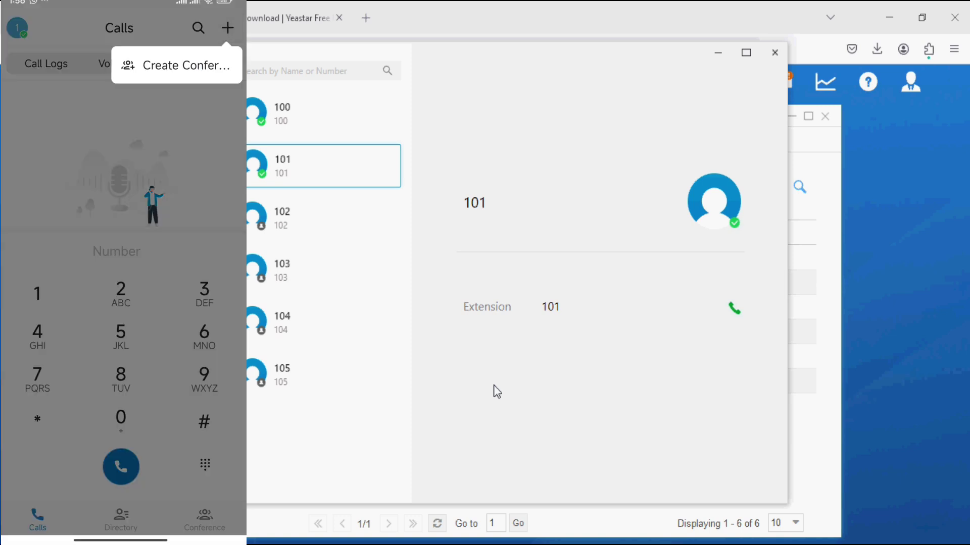
key(Escape)
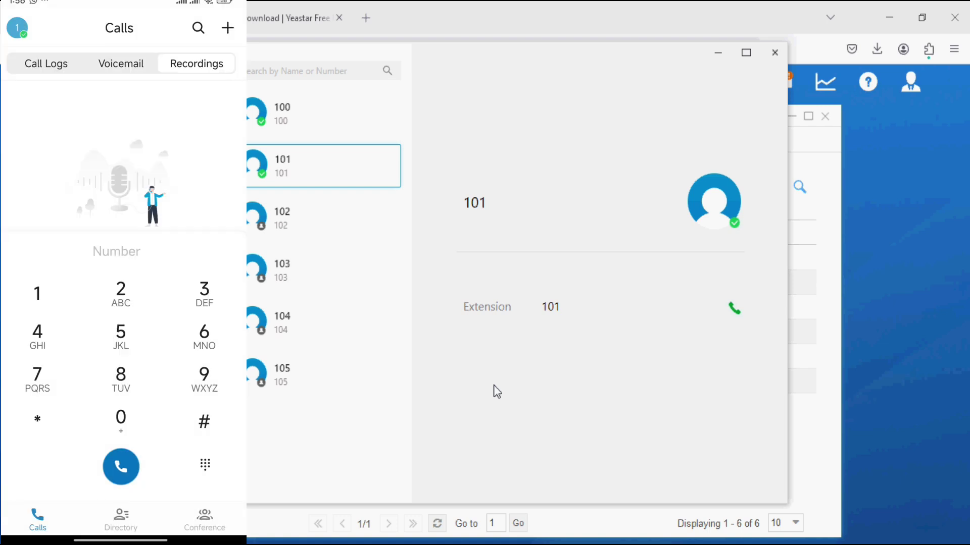